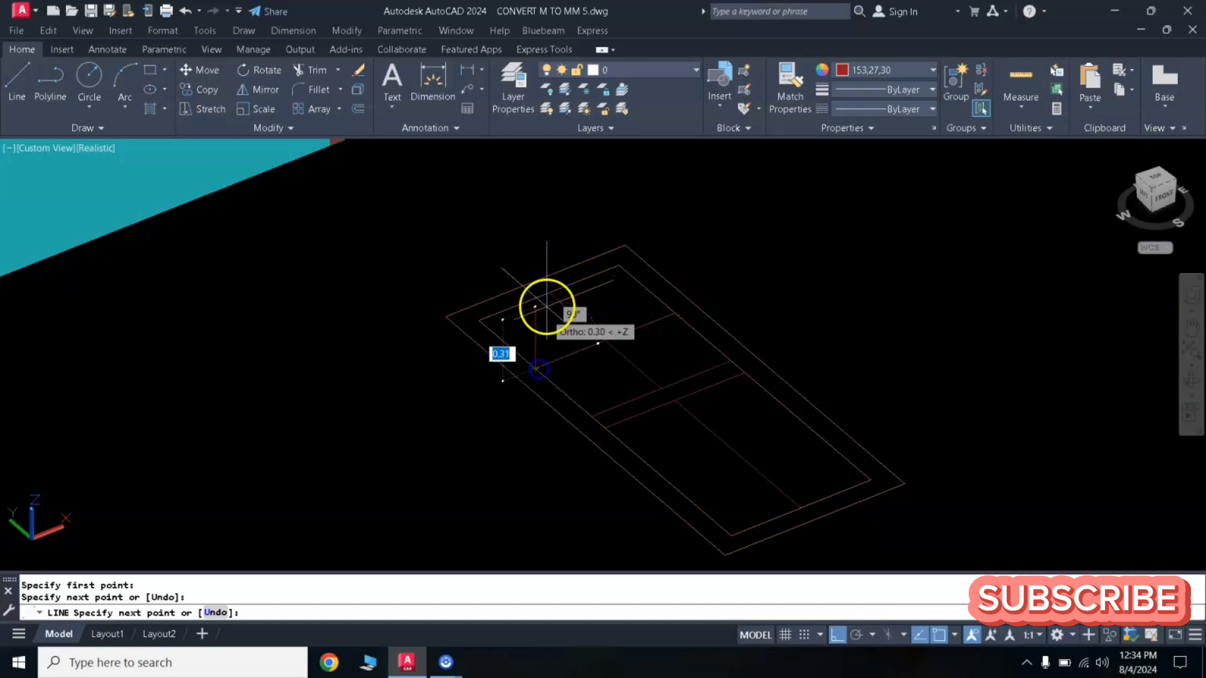
Step: Finish the line and draw a rectangle over the far right panel of the frame outline, from the inner frame corner to the divider intersection
{"action": "key", "text": "Return"}
{"action": "middle_click_drag", "start_coordinate": [647, 279], "coordinate": [558, 258]}
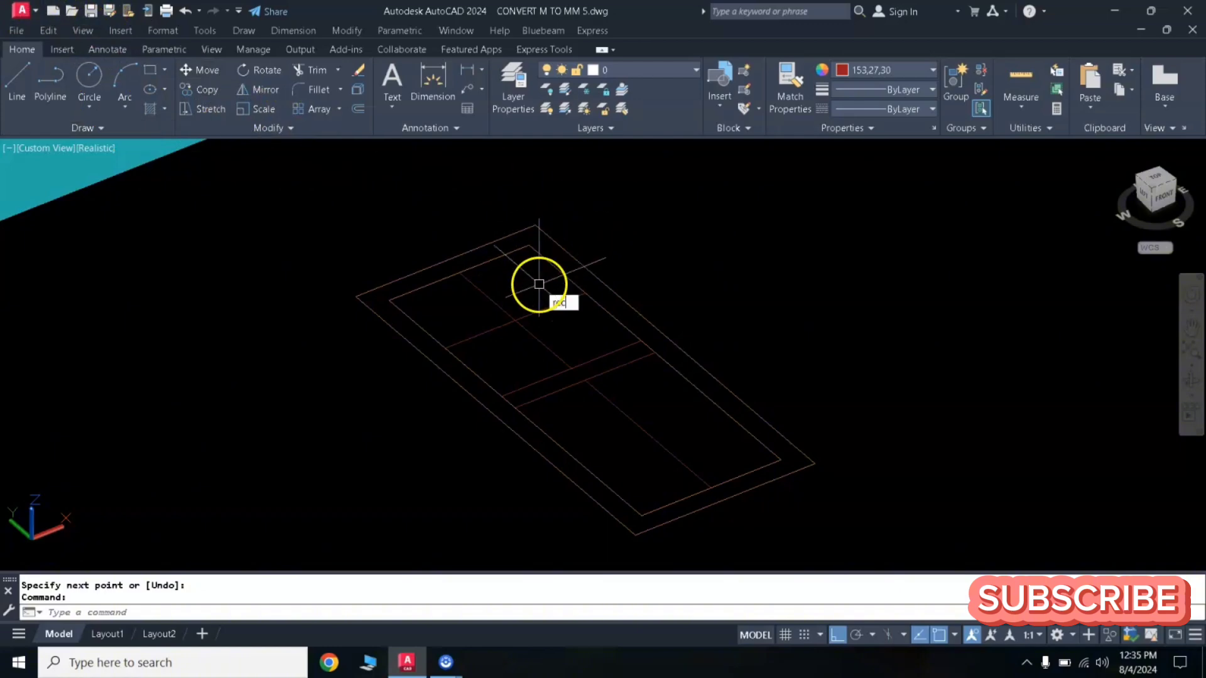
{"action": "key", "text": "Return"}
{"action": "left_click", "coordinate": [527, 258]}
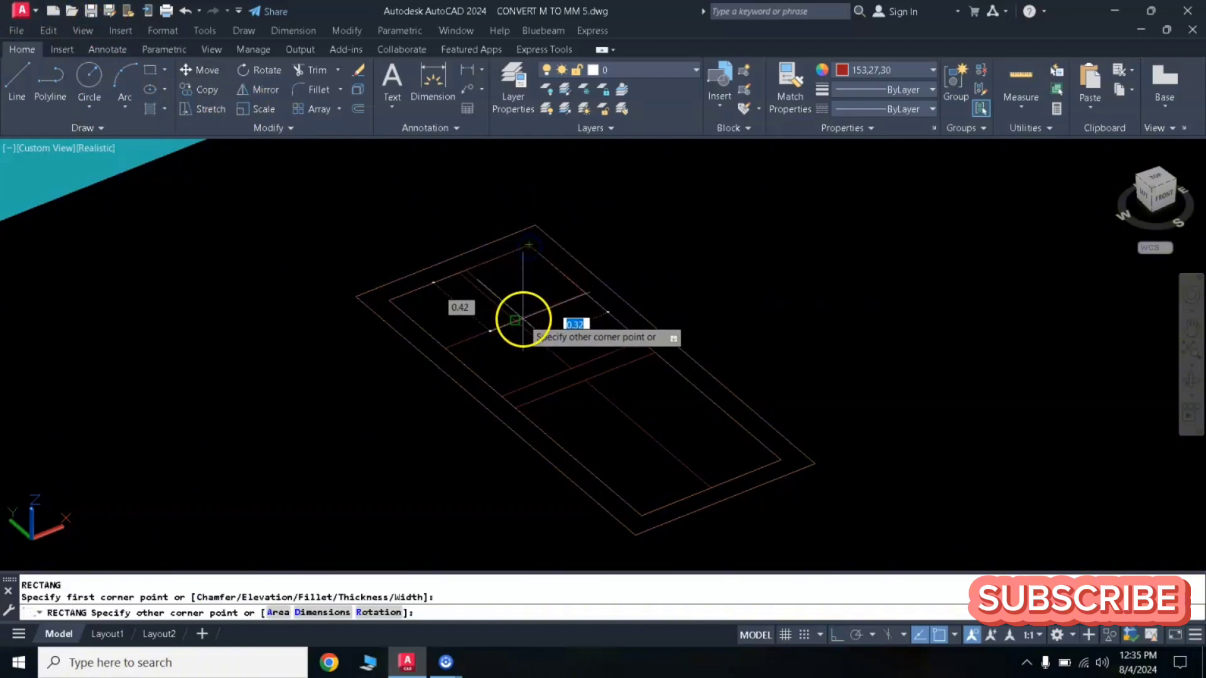
{"action": "left_click", "coordinate": [514, 322]}
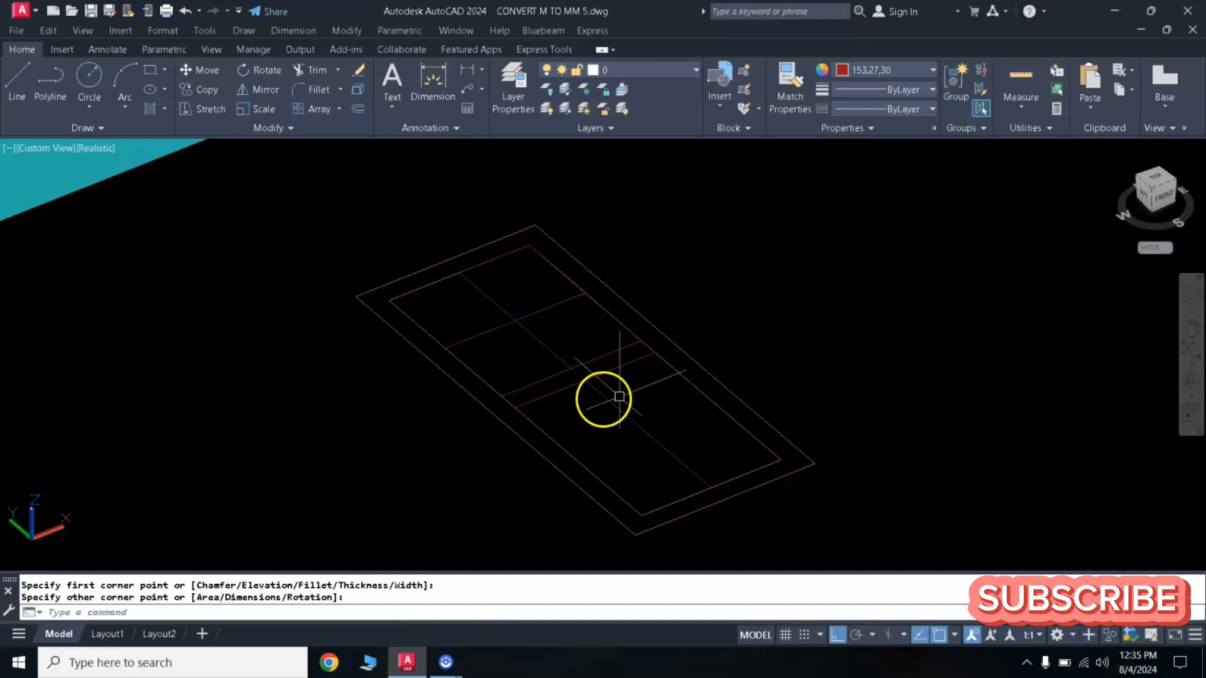
Step: Draw a rectangle over the long near right panel, from the crossbar corner to the foot of the centre divider
{"action": "key", "text": "Return"}
{"action": "left_click", "coordinate": [654, 358]}
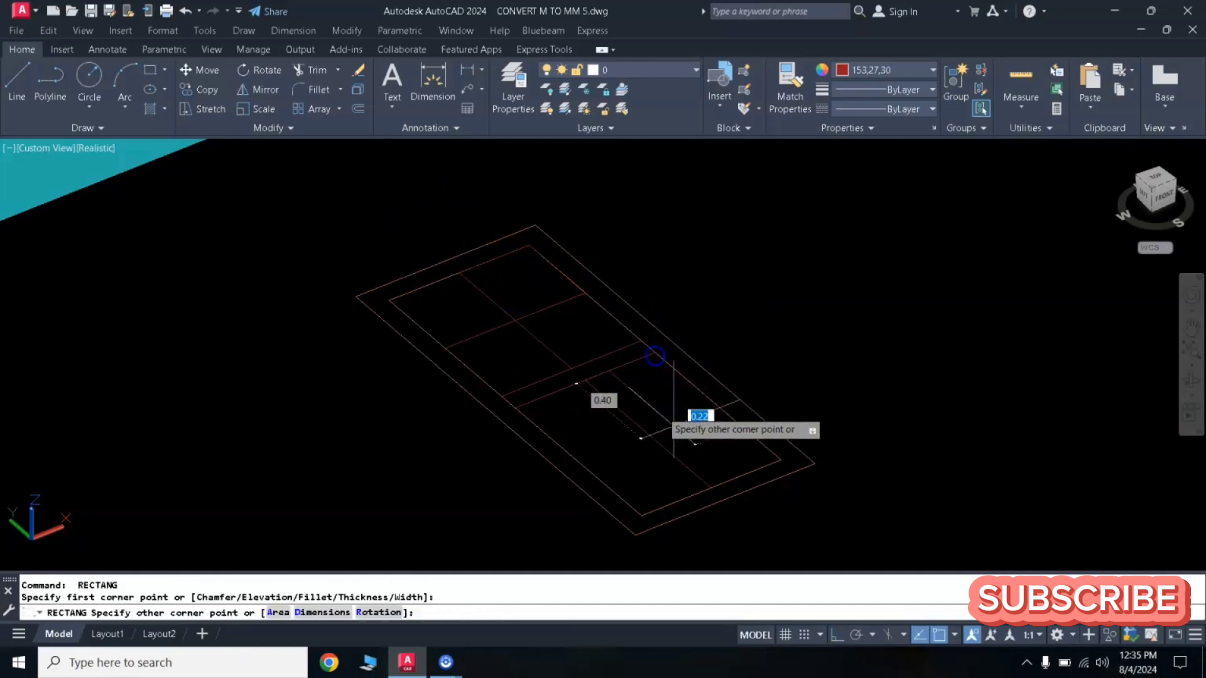
{"action": "left_click", "coordinate": [708, 485]}
Step: Try to move the short panel rectangle out of the frame outline into the empty space beside it
{"action": "left_click", "coordinate": [430, 215]}
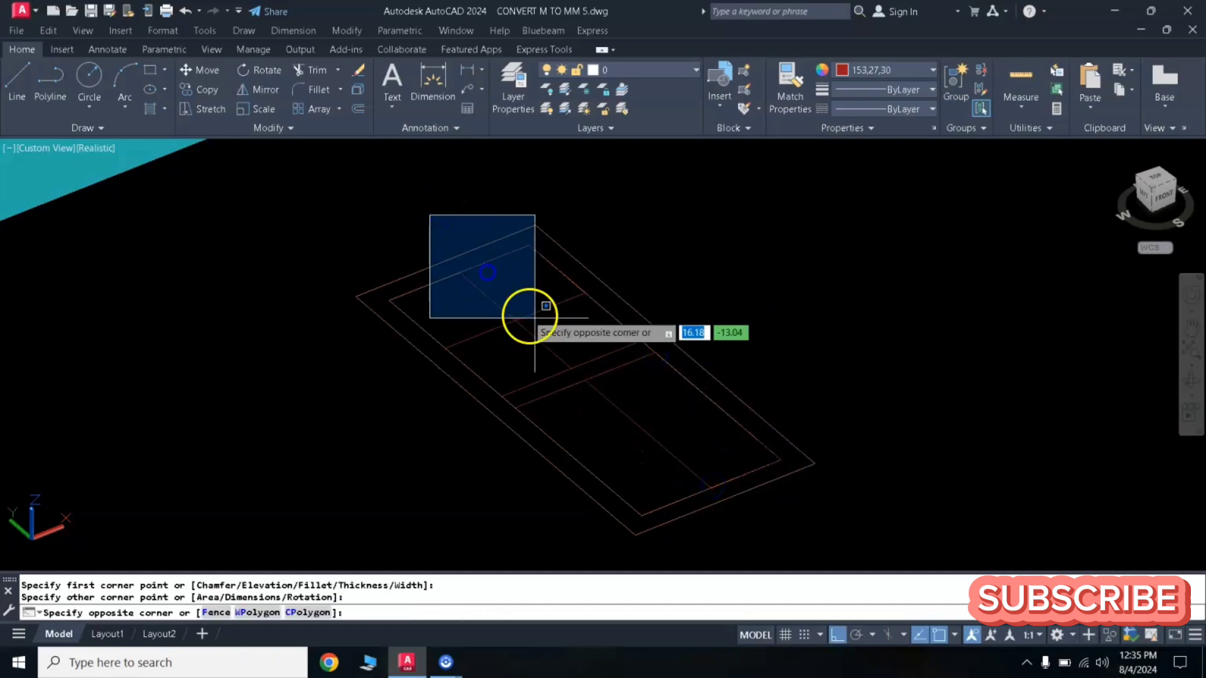
{"action": "left_click", "coordinate": [593, 336]}
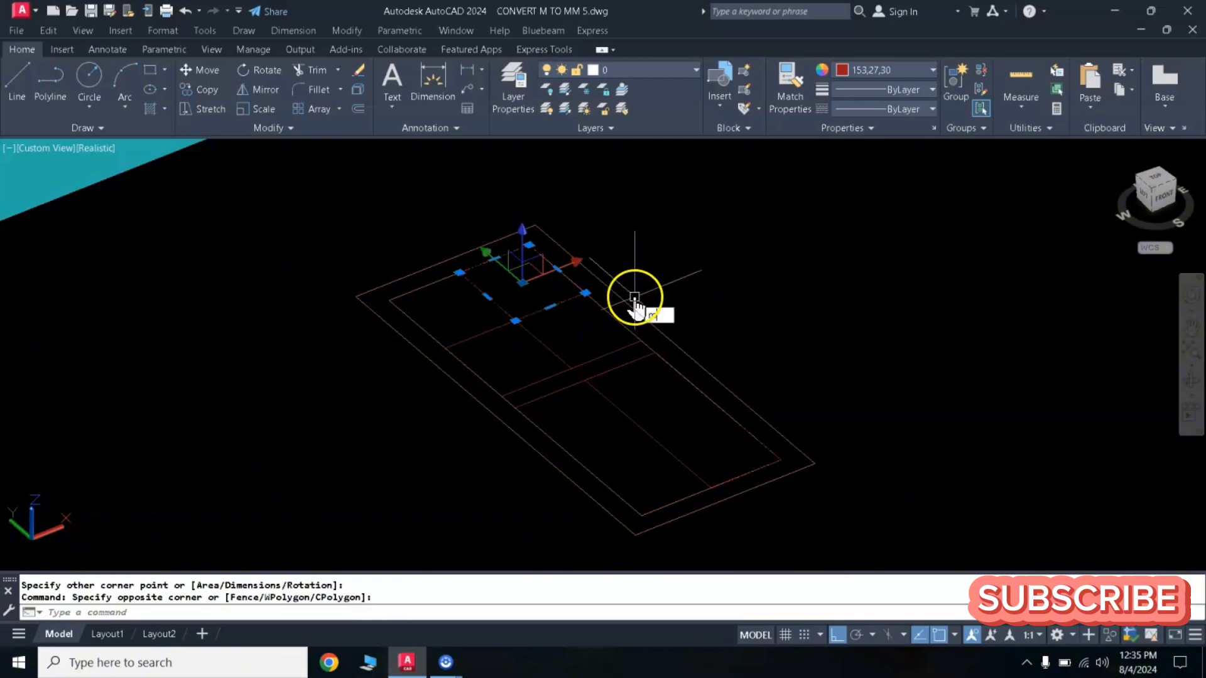
{"action": "type", "text": "m"}
{"action": "key", "text": "Return"}
{"action": "left_click", "coordinate": [568, 317]}
{"action": "left_click", "coordinate": [741, 295]}
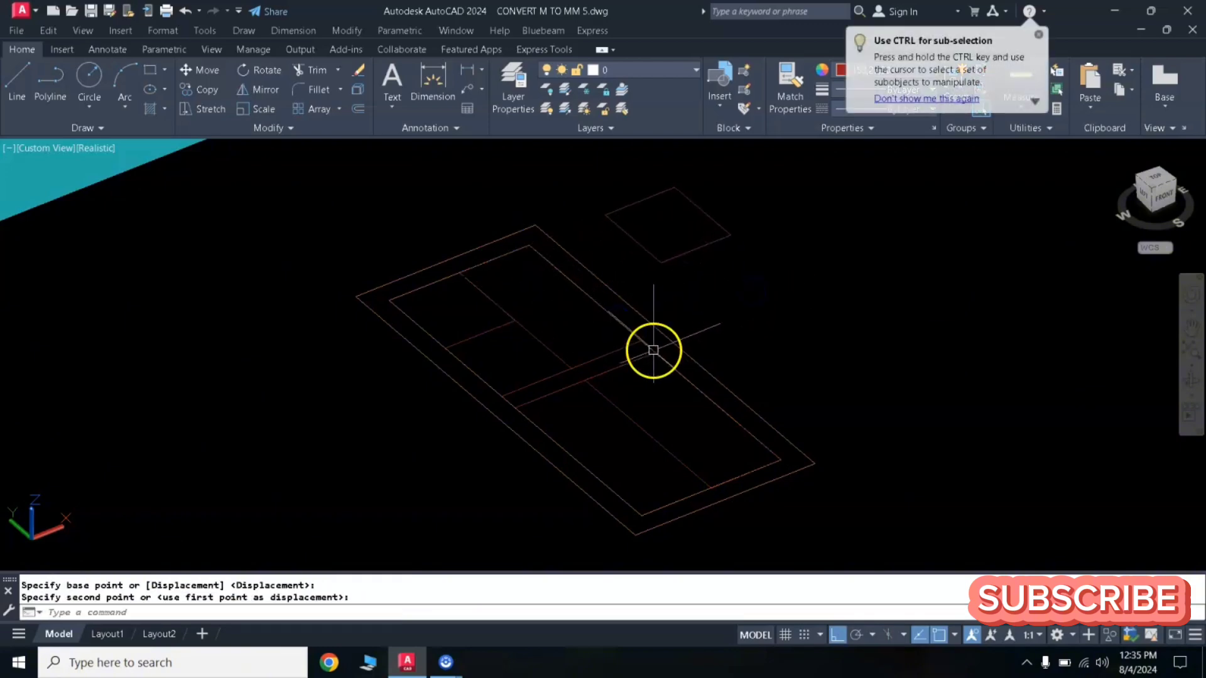
{"action": "key", "text": "Escape"}
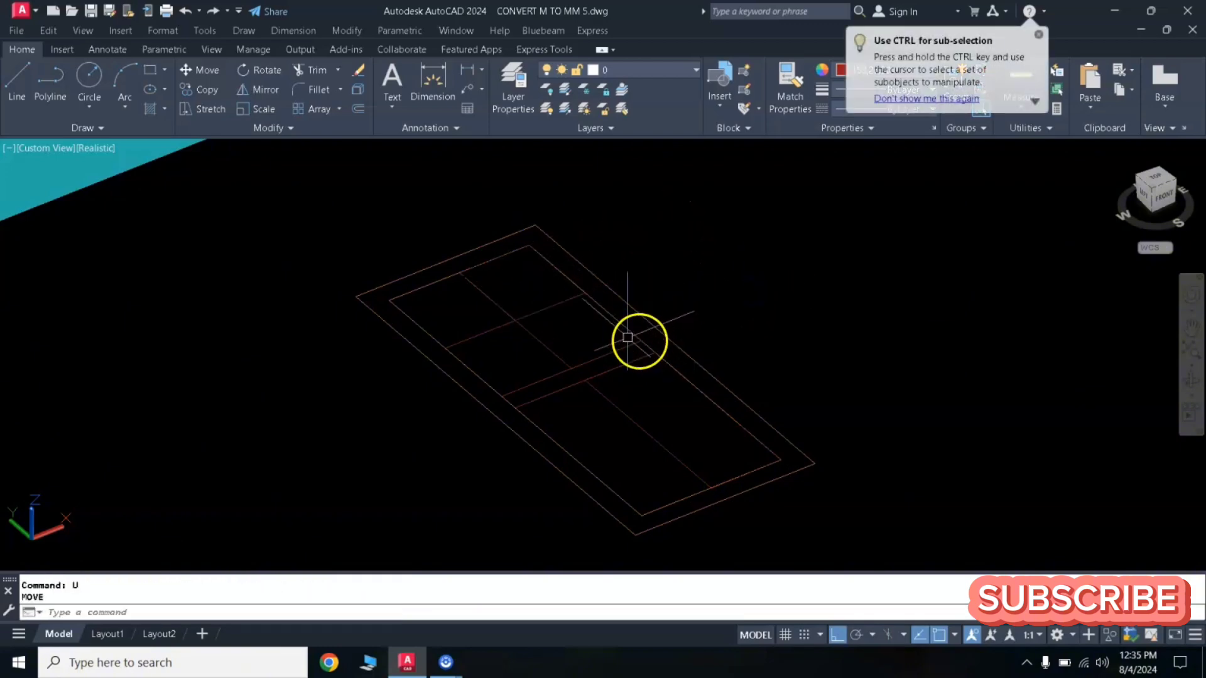
Step: Copy the short panel rectangle into the empty space beside the frame outline
{"action": "left_click", "coordinate": [407, 222]}
{"action": "left_click", "coordinate": [620, 336]}
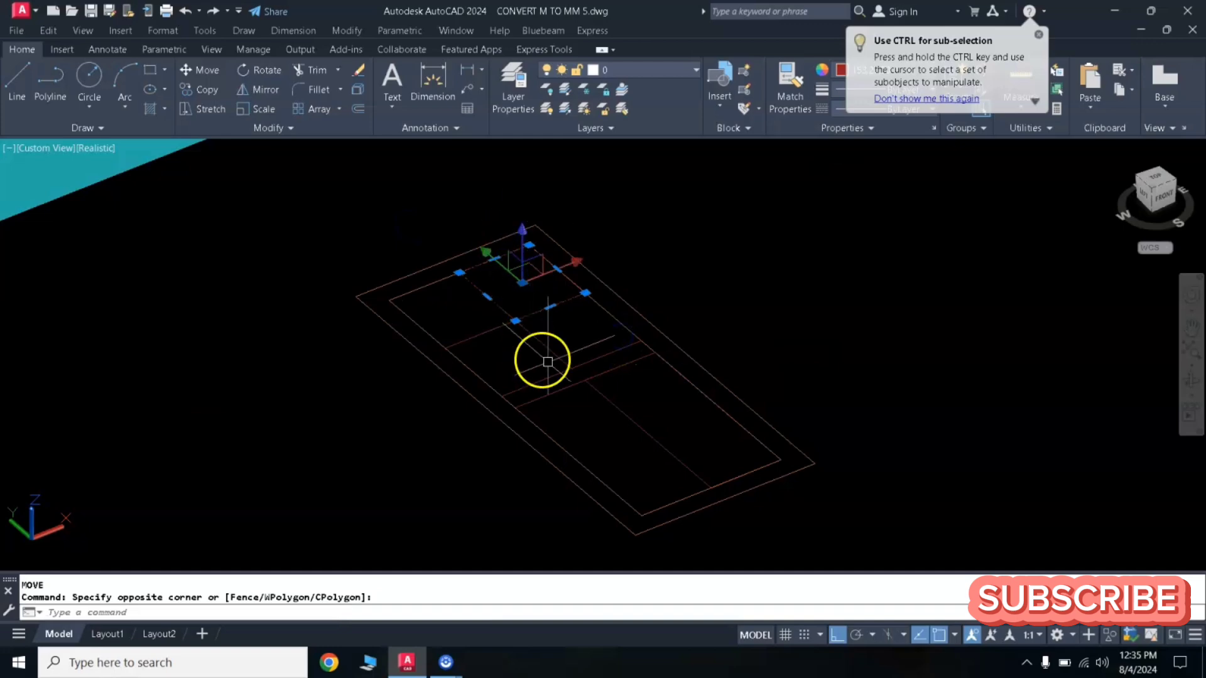
{"action": "type", "text": "co"}
{"action": "key", "text": "Return"}
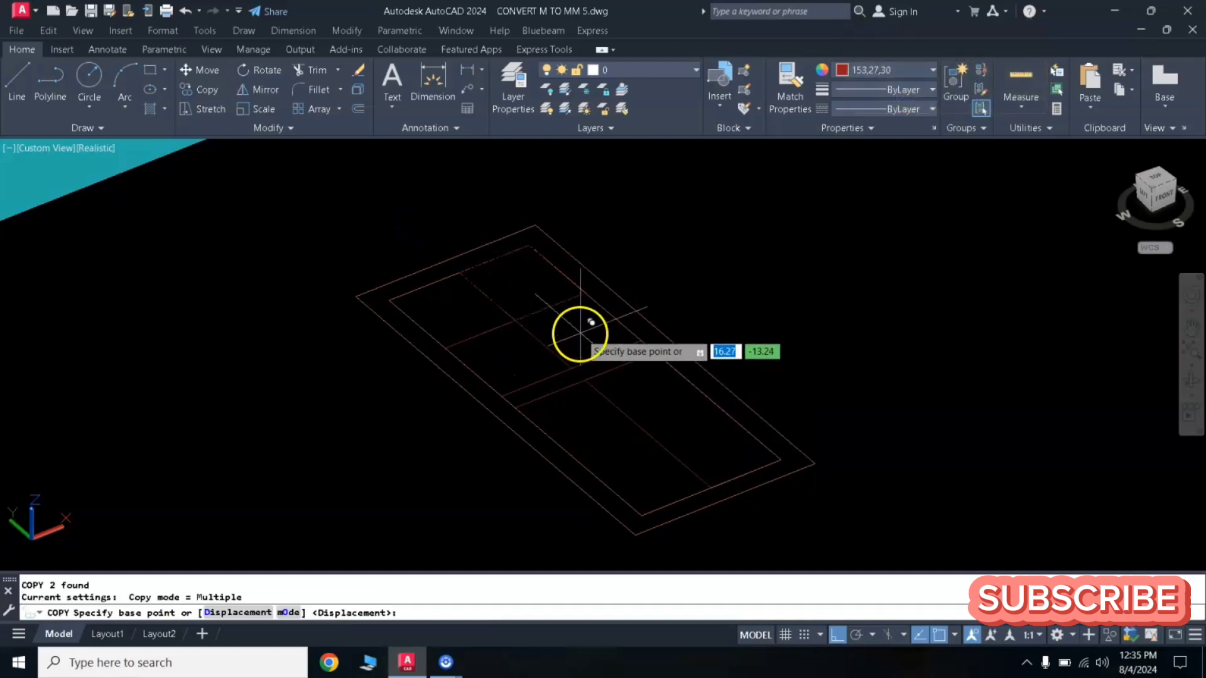
{"action": "left_click", "coordinate": [579, 333]}
{"action": "left_click", "coordinate": [794, 280]}
{"action": "key", "text": "Return"}
Step: Copy the long panel rectangle into the empty space beside the frame outline
{"action": "key", "text": "Return"}
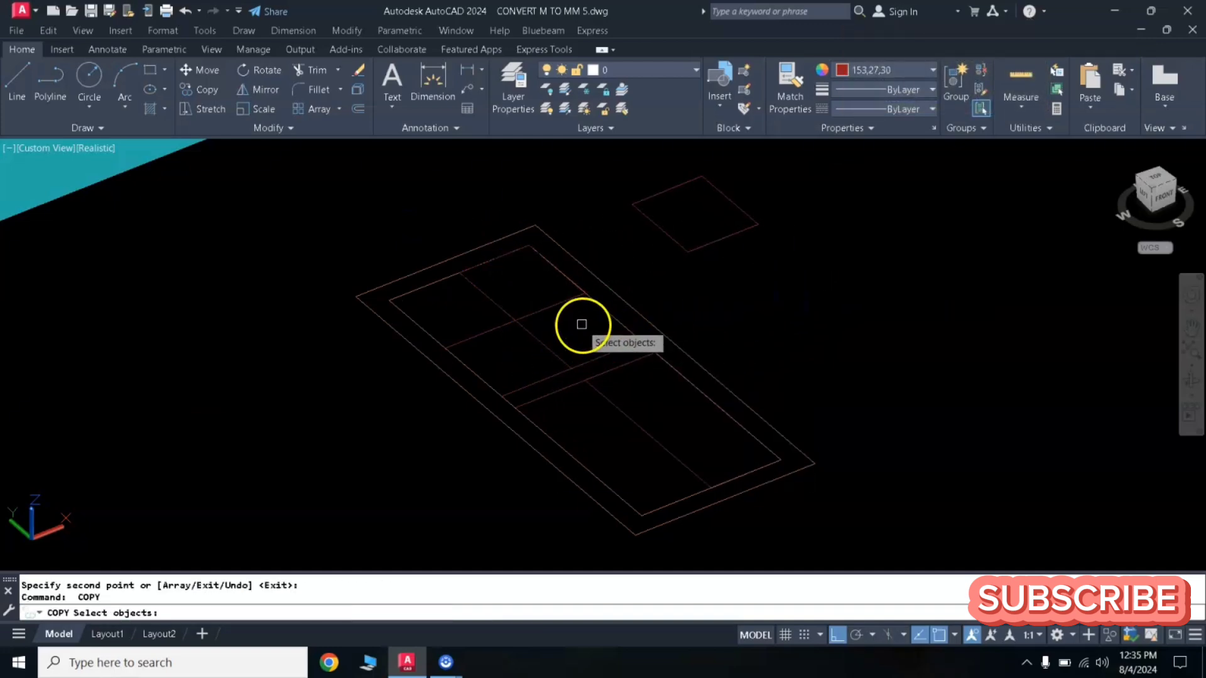
{"action": "left_click", "coordinate": [565, 331]}
{"action": "left_click", "coordinate": [810, 511]}
{"action": "right_click", "coordinate": [810, 512]}
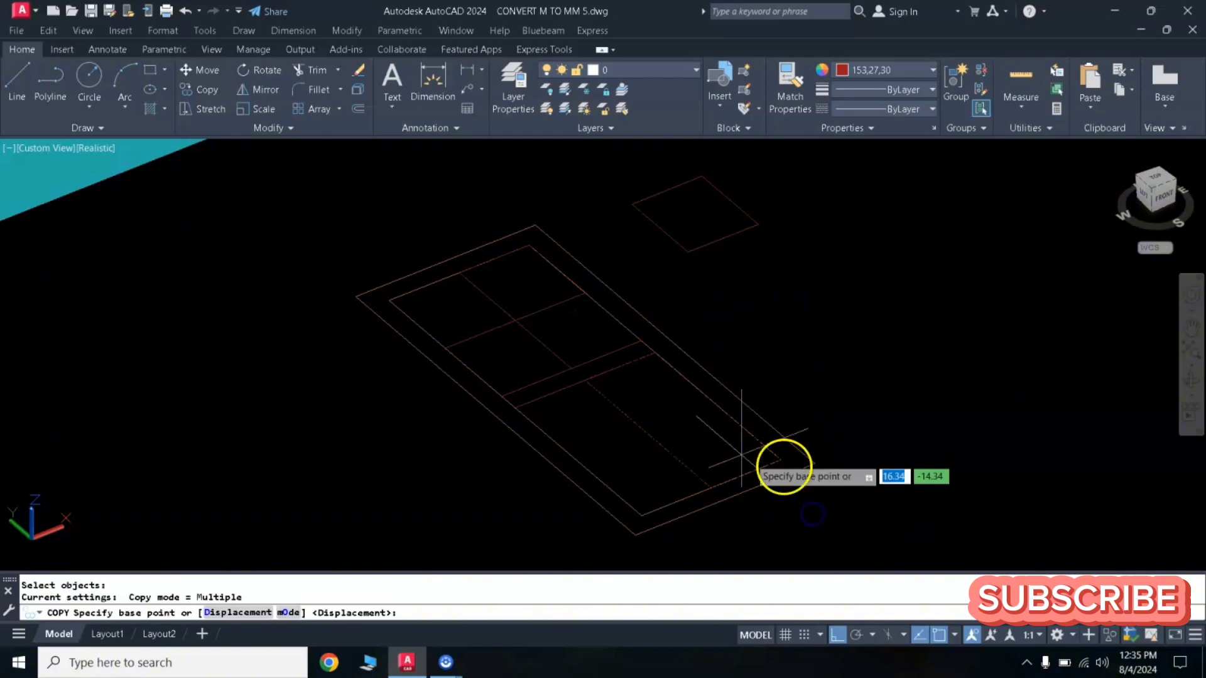
{"action": "left_click", "coordinate": [780, 461]}
{"action": "left_click", "coordinate": [911, 388]}
{"action": "key", "text": "Return"}
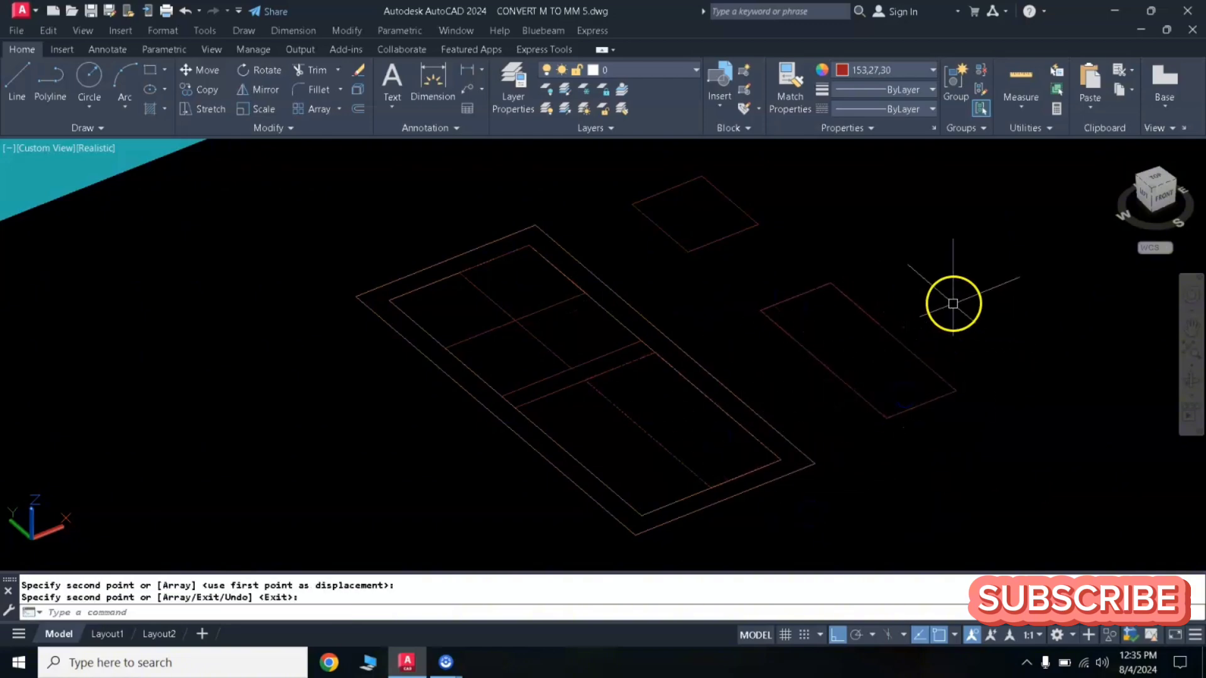
Step: Offset the short copied panel rectangle inward by 0.05
{"action": "middle_click_drag", "start_coordinate": [886, 251], "coordinate": [773, 304]}
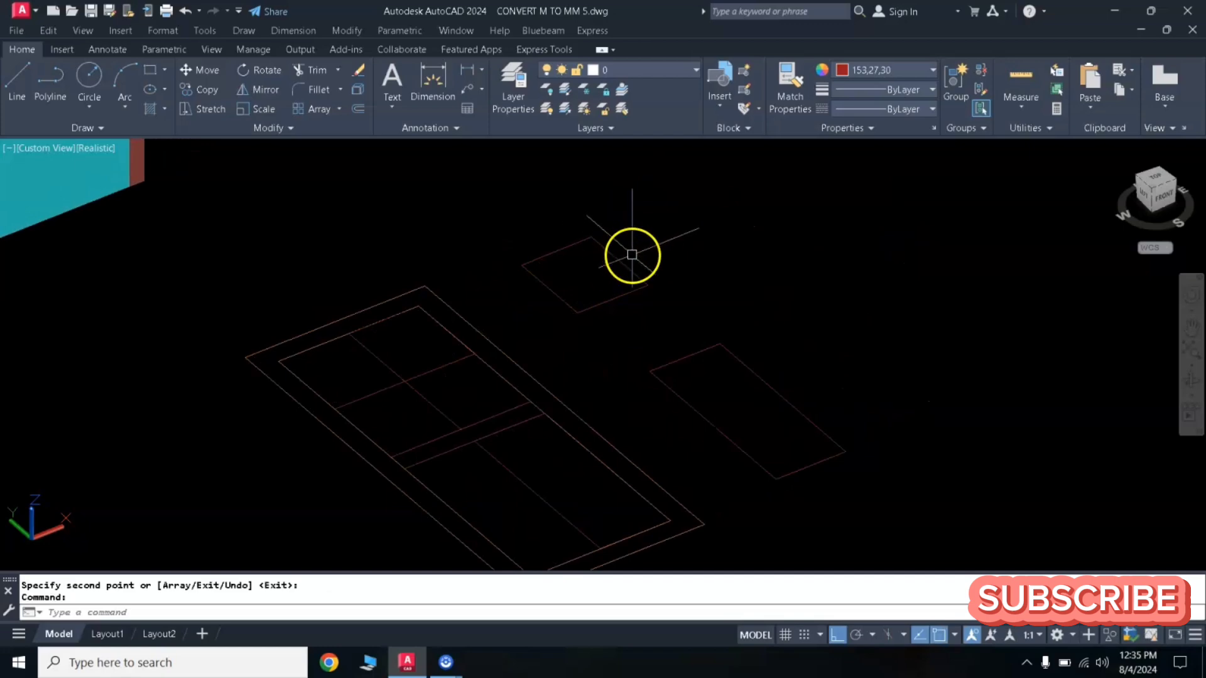
{"action": "scroll", "coordinate": [632, 255], "scroll_direction": "up", "scroll_amount": 3}
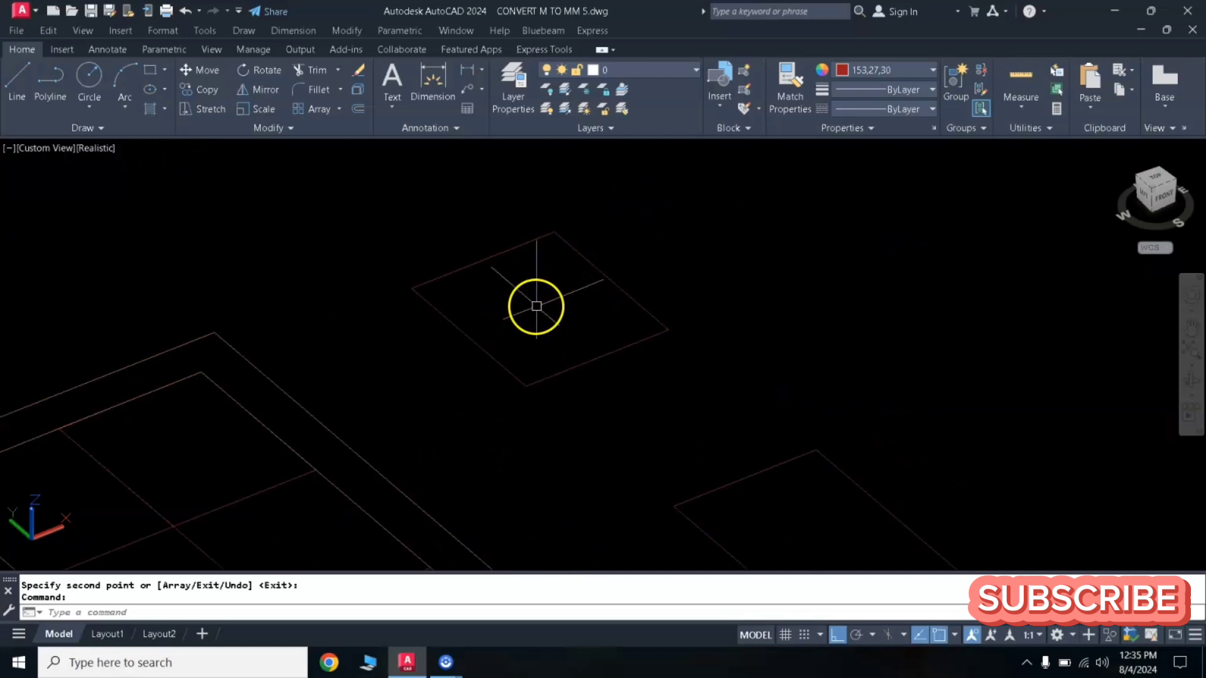
{"action": "key", "text": "Return"}
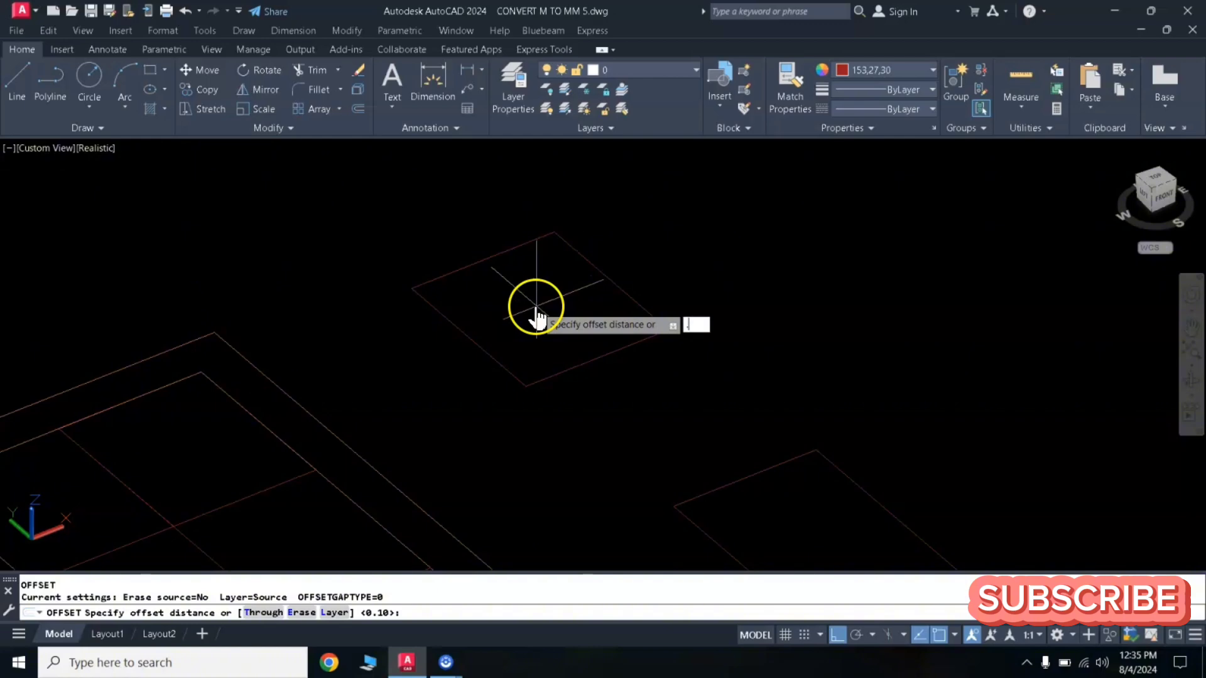
{"action": "type", "text": ".05"}
{"action": "key", "text": "Return"}
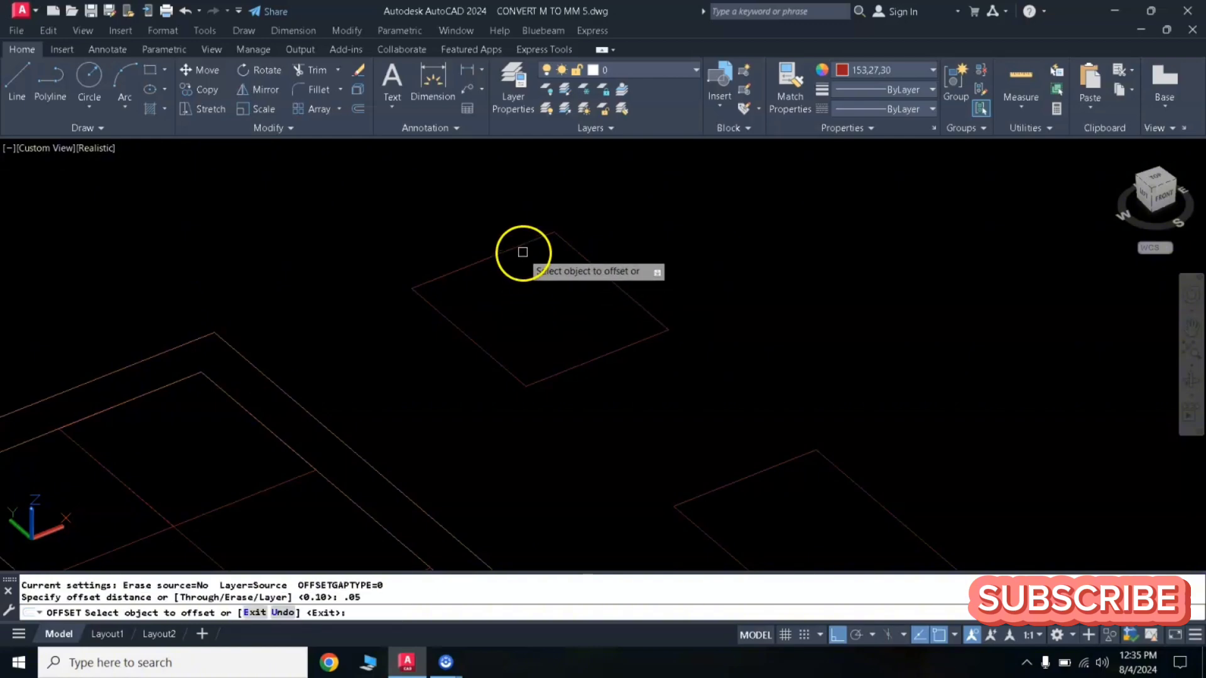
{"action": "left_click", "coordinate": [514, 250]}
{"action": "left_click", "coordinate": [541, 293]}
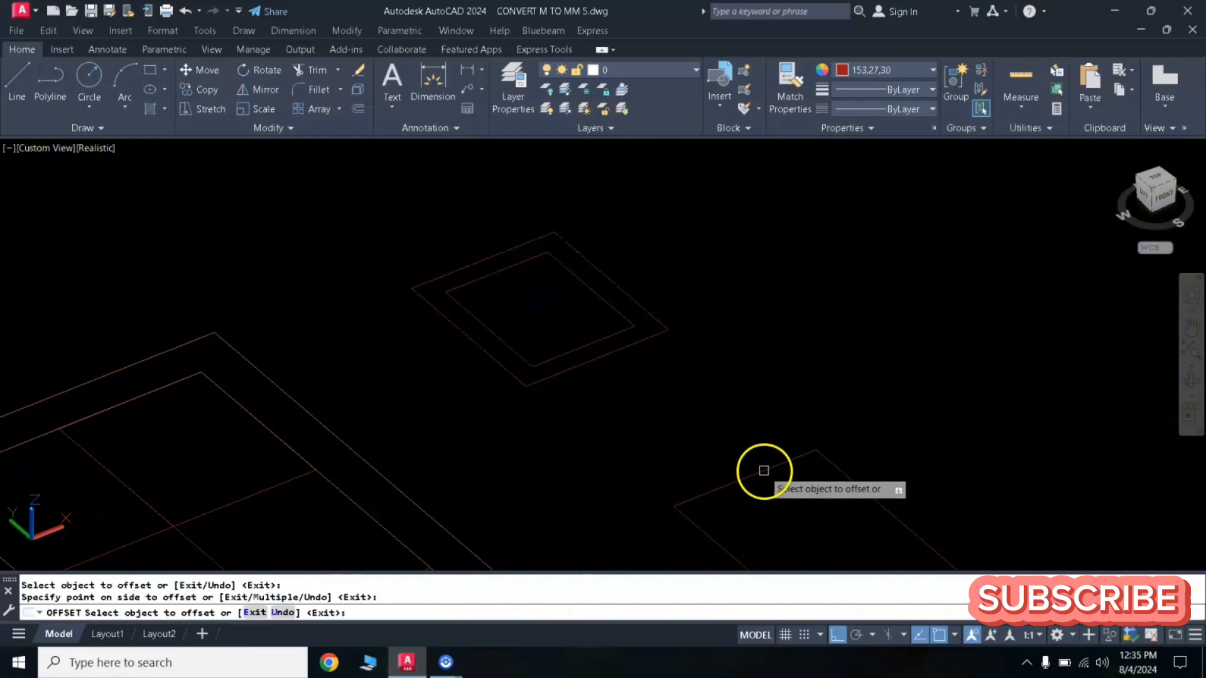
Step: Offset the long copied panel rectangle inward by the same 0.05 distance and finish the Offset command
{"action": "left_click", "coordinate": [765, 473]}
{"action": "left_click", "coordinate": [828, 521]}
{"action": "scroll", "coordinate": [805, 483], "scroll_direction": "down", "scroll_amount": 3}
{"action": "middle_click_drag", "start_coordinate": [805, 476], "coordinate": [756, 341]}
{"action": "key", "text": "Return"}
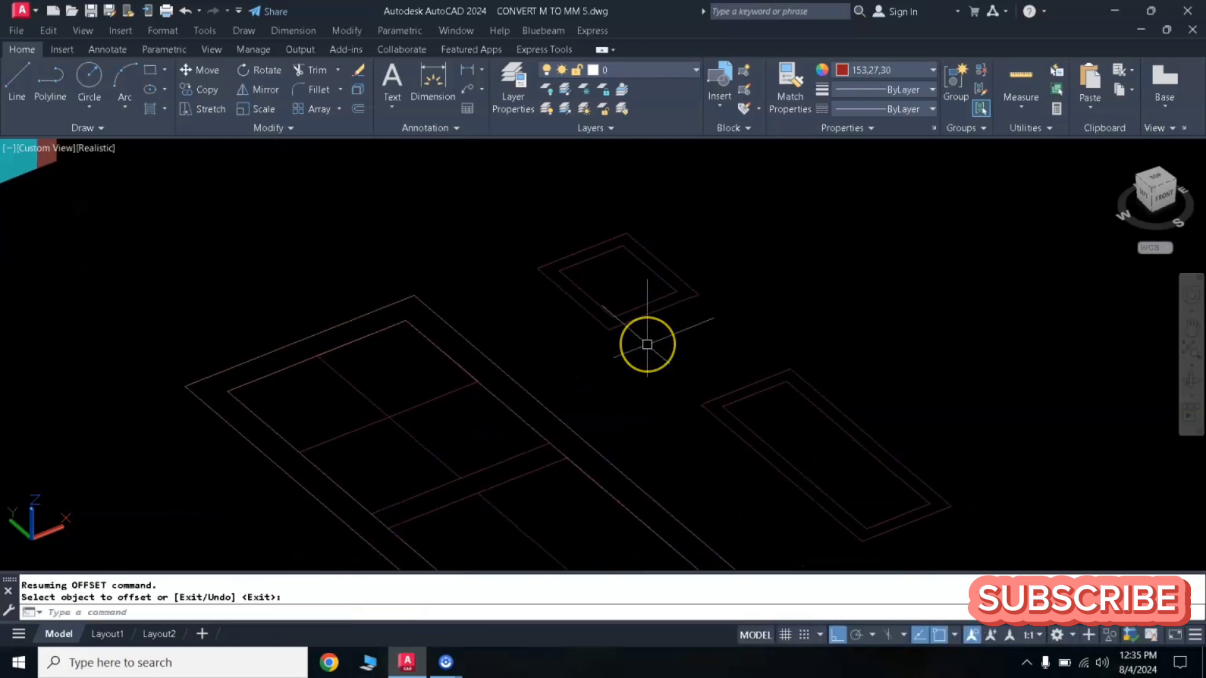
Step: Offset the inner rectangles of both copied panels inward by a further 0.07
{"action": "key", "text": "Return"}
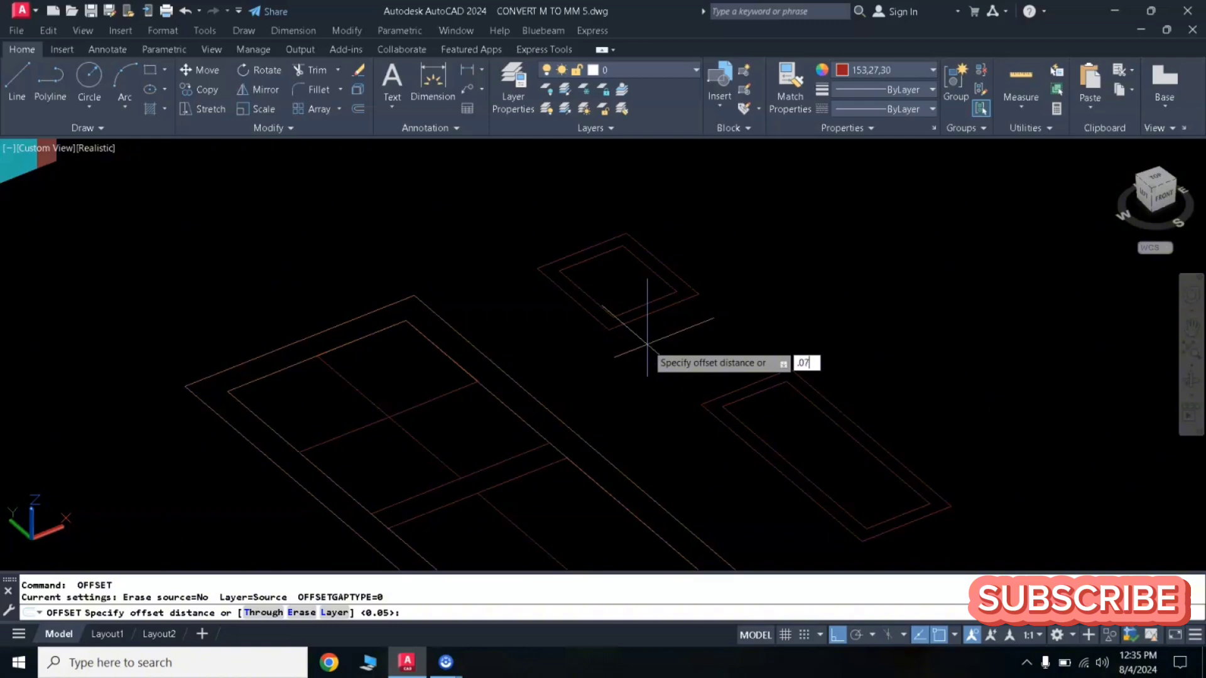
{"action": "type", "text": ".07"}
{"action": "key", "text": "Return"}
{"action": "left_click", "coordinate": [605, 254]}
{"action": "left_click", "coordinate": [617, 269]}
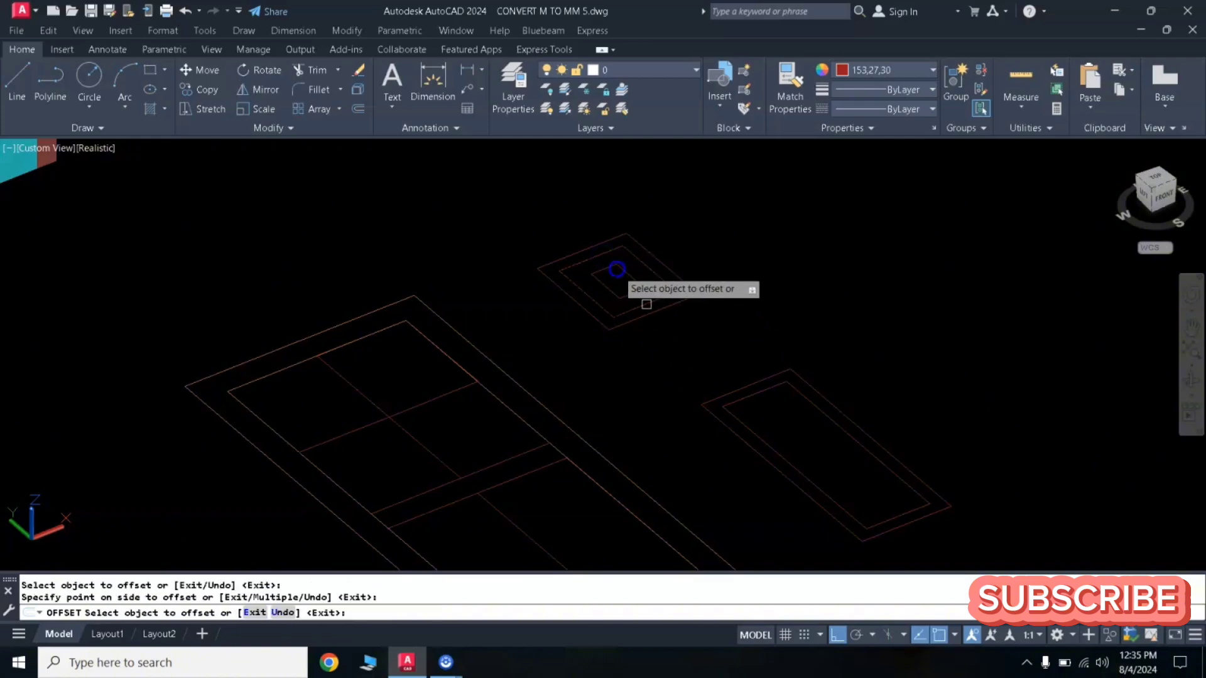
{"action": "left_click", "coordinate": [759, 393]}
{"action": "left_click", "coordinate": [787, 418]}
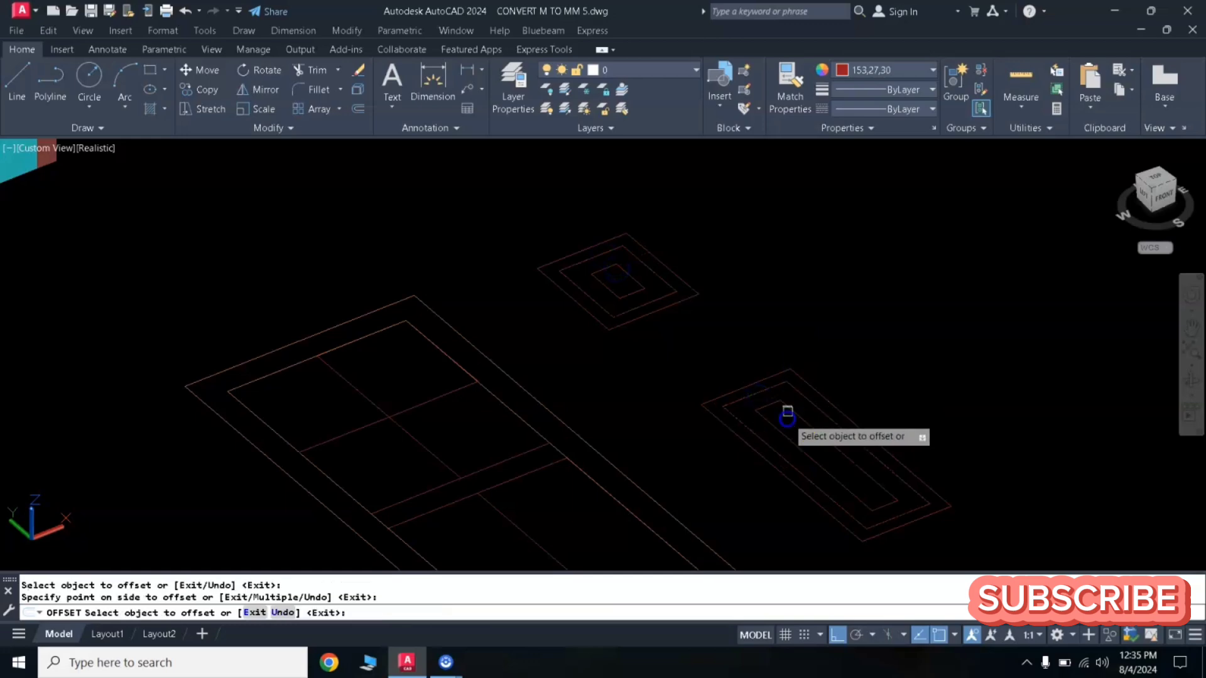
{"action": "key", "text": "Return"}
Step: Fillet all corners of the short panel's middle rectangle as a polyline with a radius of 0.03
{"action": "scroll", "coordinate": [611, 245], "scroll_direction": "up", "scroll_amount": 2}
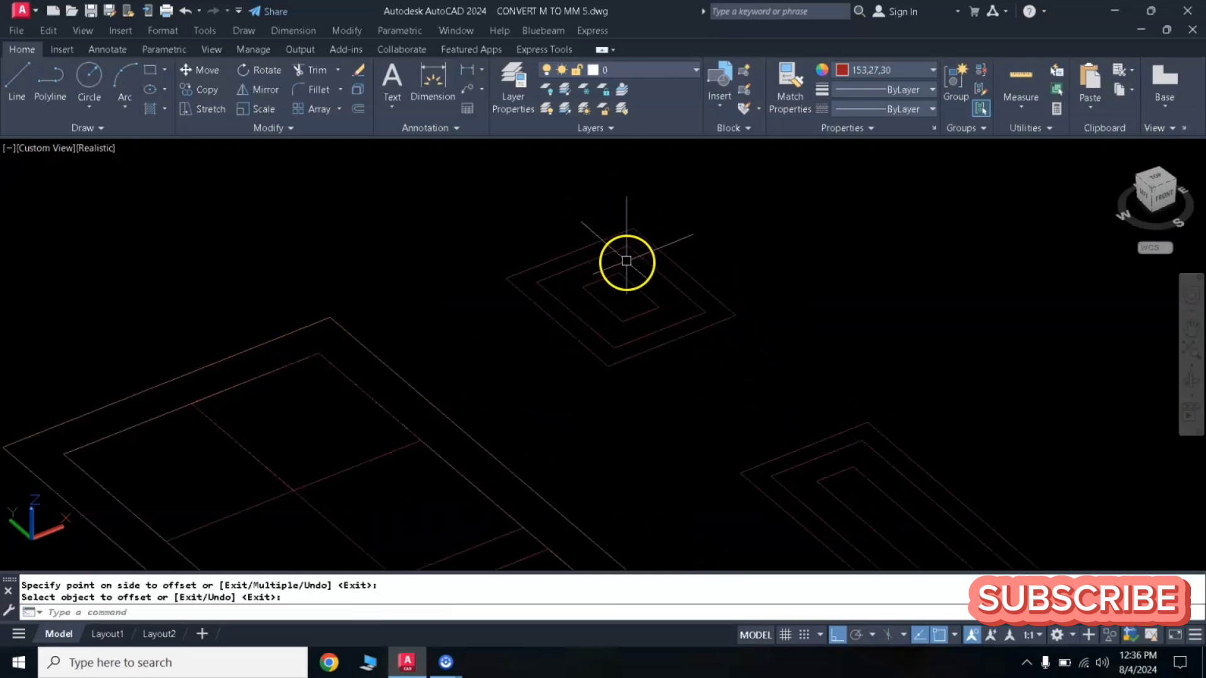
{"action": "scroll", "coordinate": [626, 261], "scroll_direction": "up", "scroll_amount": 2}
{"action": "type", "text": "f"}
{"action": "key", "text": "Return"}
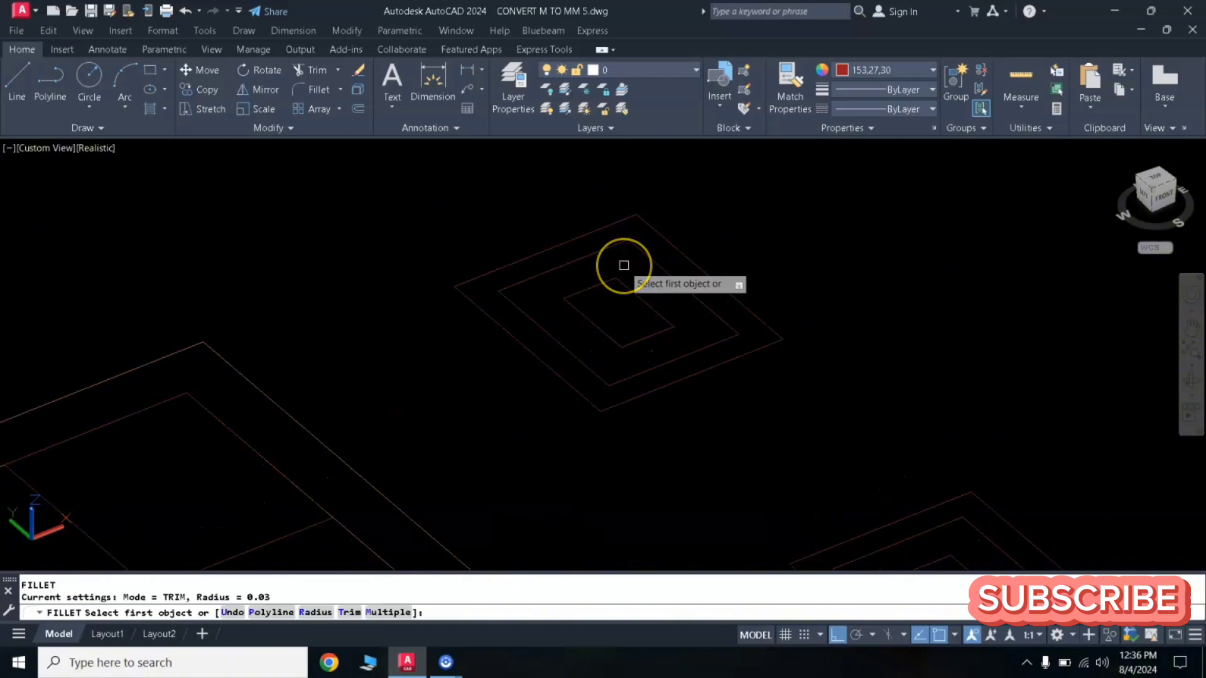
{"action": "type", "text": "r"}
{"action": "key", "text": "Return"}
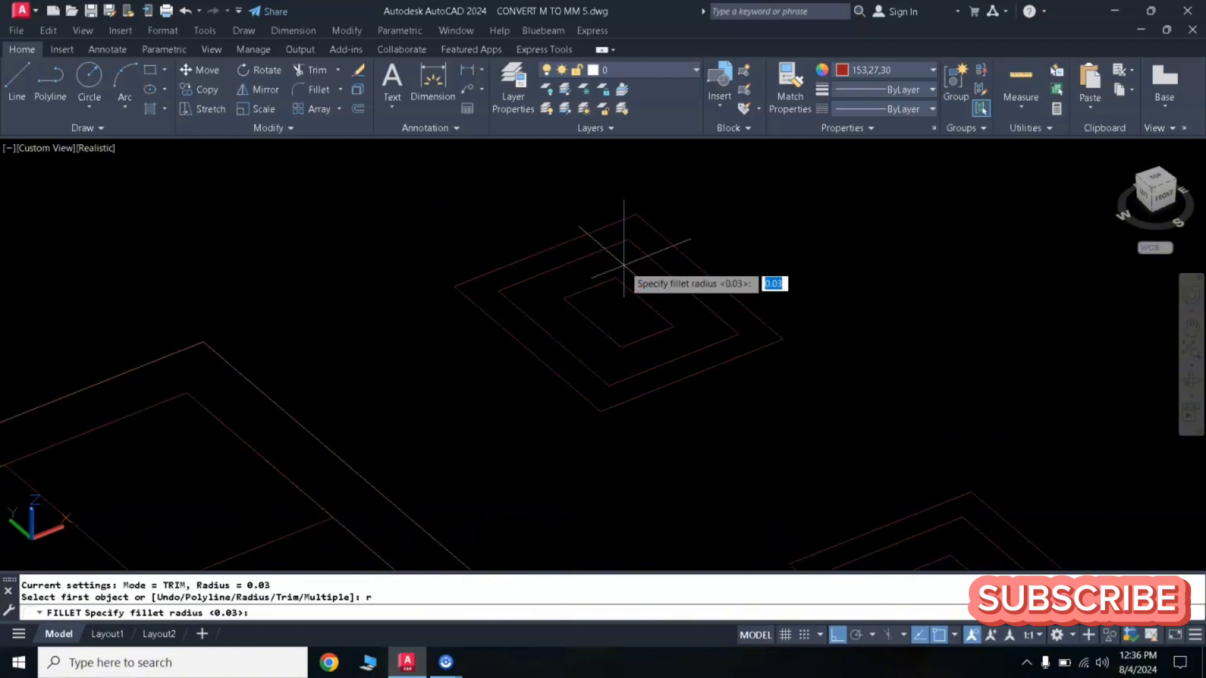
{"action": "key", "text": "Return"}
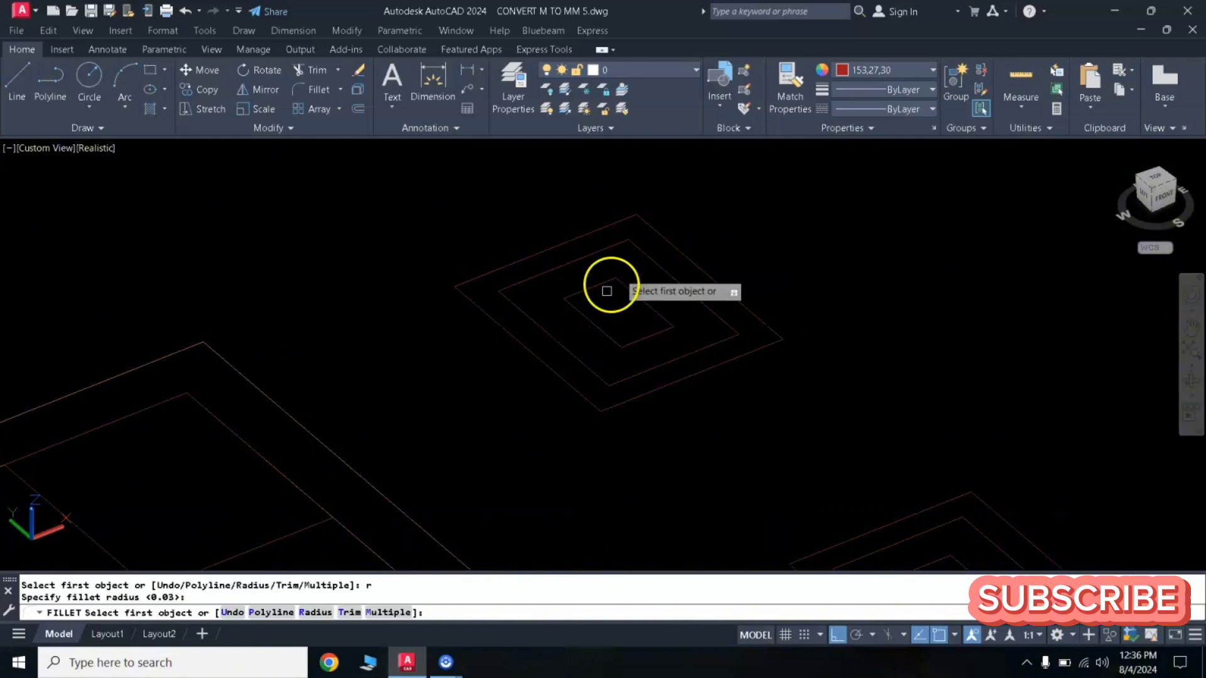
{"action": "left_click", "coordinate": [272, 618]}
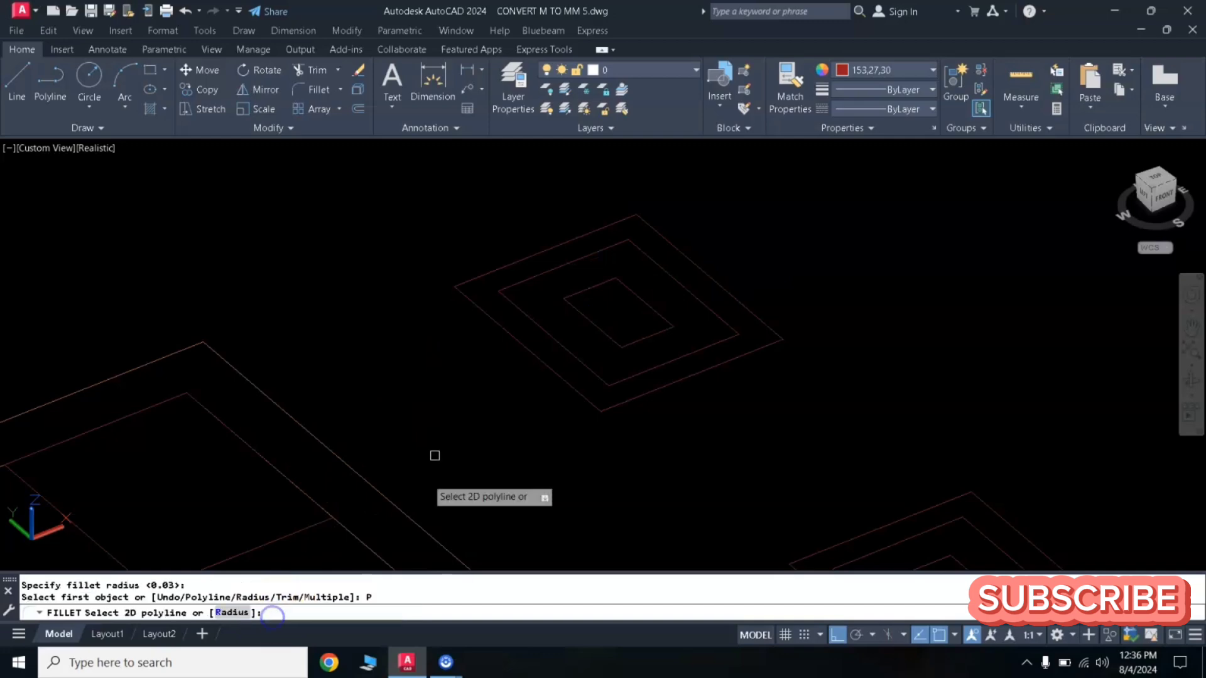
{"action": "left_click", "coordinate": [552, 270]}
Step: Fillet all corners of the short panel's innermost rectangle with the same 0.03 radius
{"action": "key", "text": "Return"}
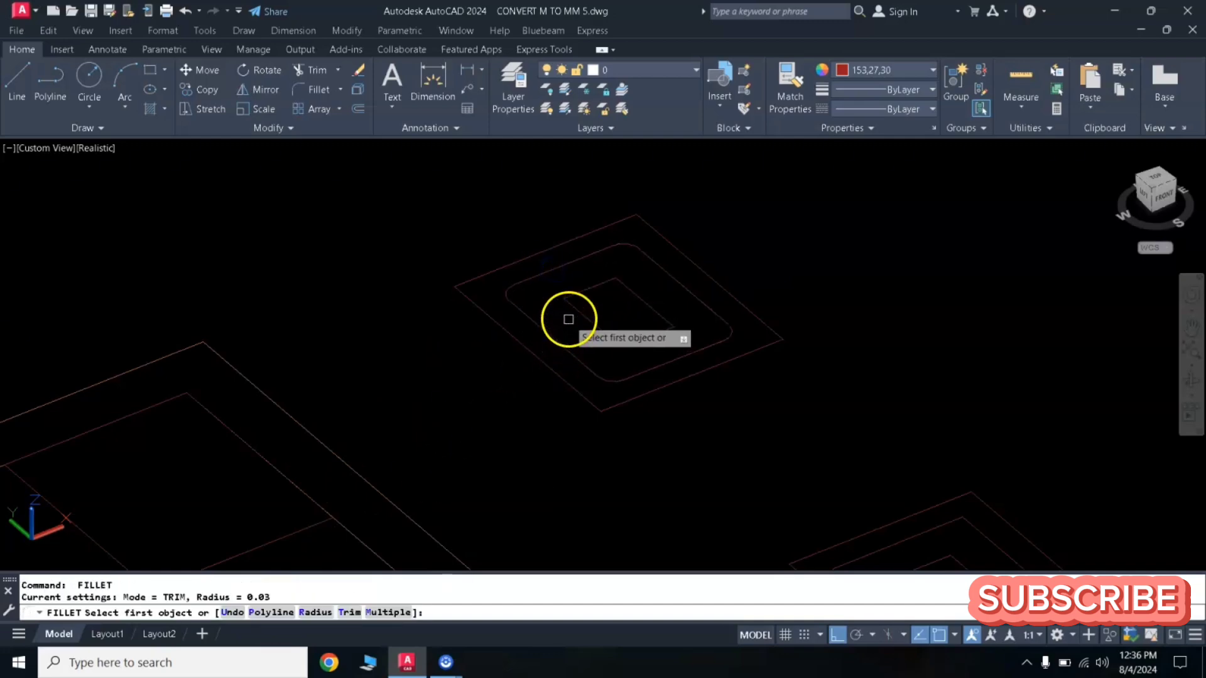
{"action": "left_click", "coordinate": [274, 613]}
{"action": "left_click", "coordinate": [604, 337]}
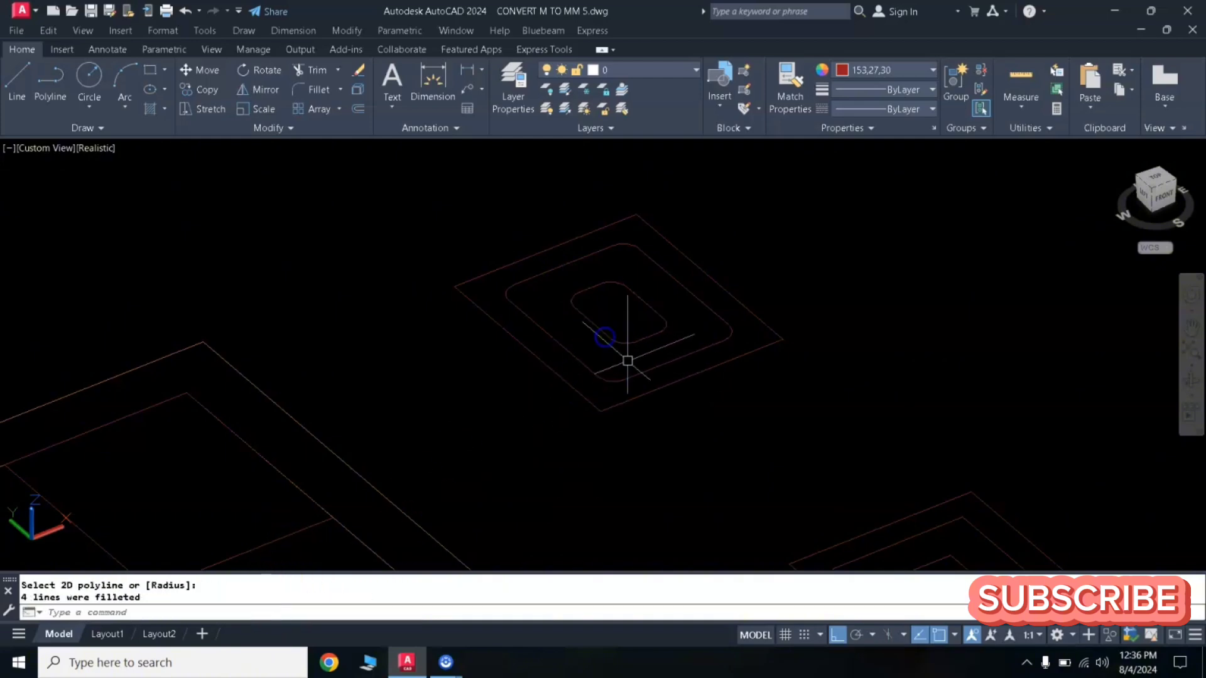
Step: Fillet all corners of the long panel's middle rectangle as a polyline with the 0.03 radius
{"action": "key", "text": "Return"}
{"action": "scroll", "coordinate": [767, 403], "scroll_direction": "down", "scroll_amount": 3}
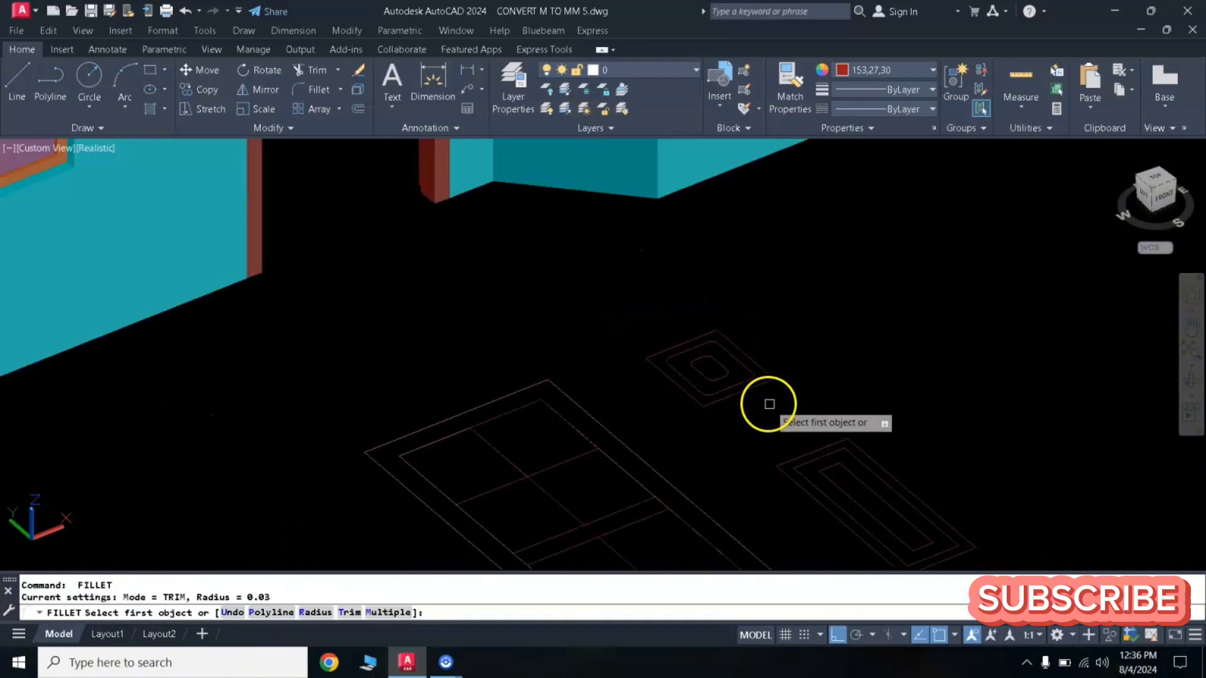
{"action": "middle_click_drag", "start_coordinate": [767, 403], "coordinate": [705, 461]}
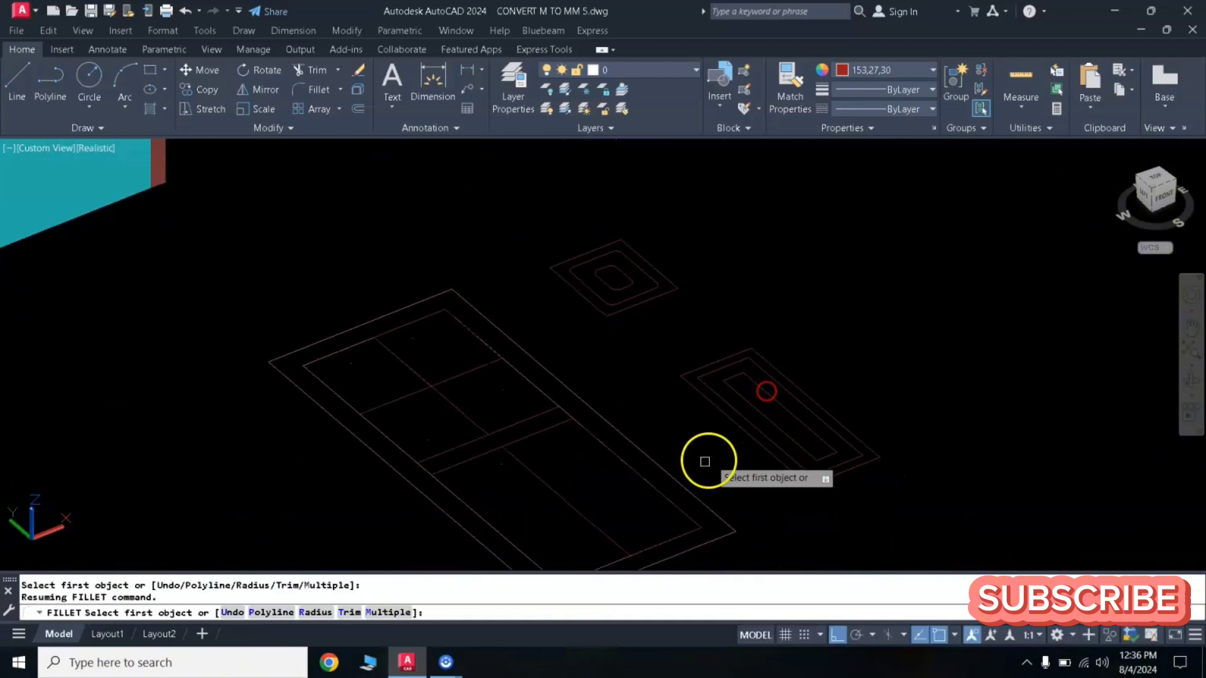
{"action": "left_click", "coordinate": [282, 613]}
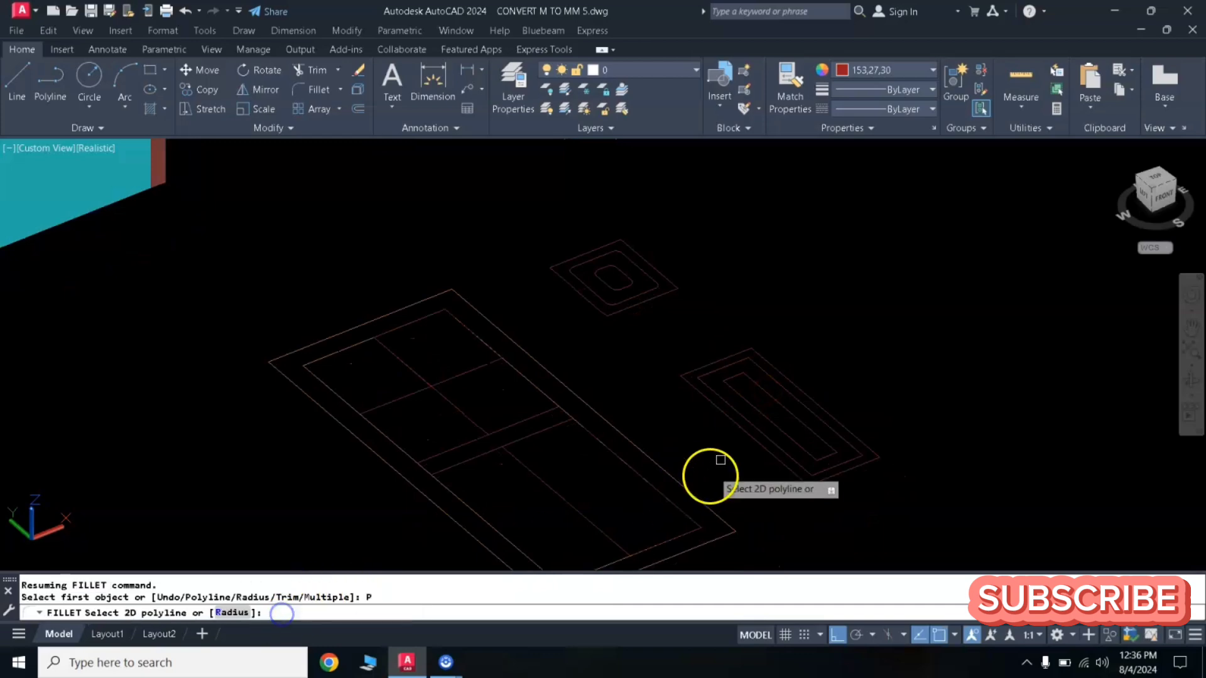
{"action": "left_click", "coordinate": [762, 375]}
Step: Fillet all corners of the long panel's innermost rectangle with the 0.03 radius
{"action": "key", "text": "Return"}
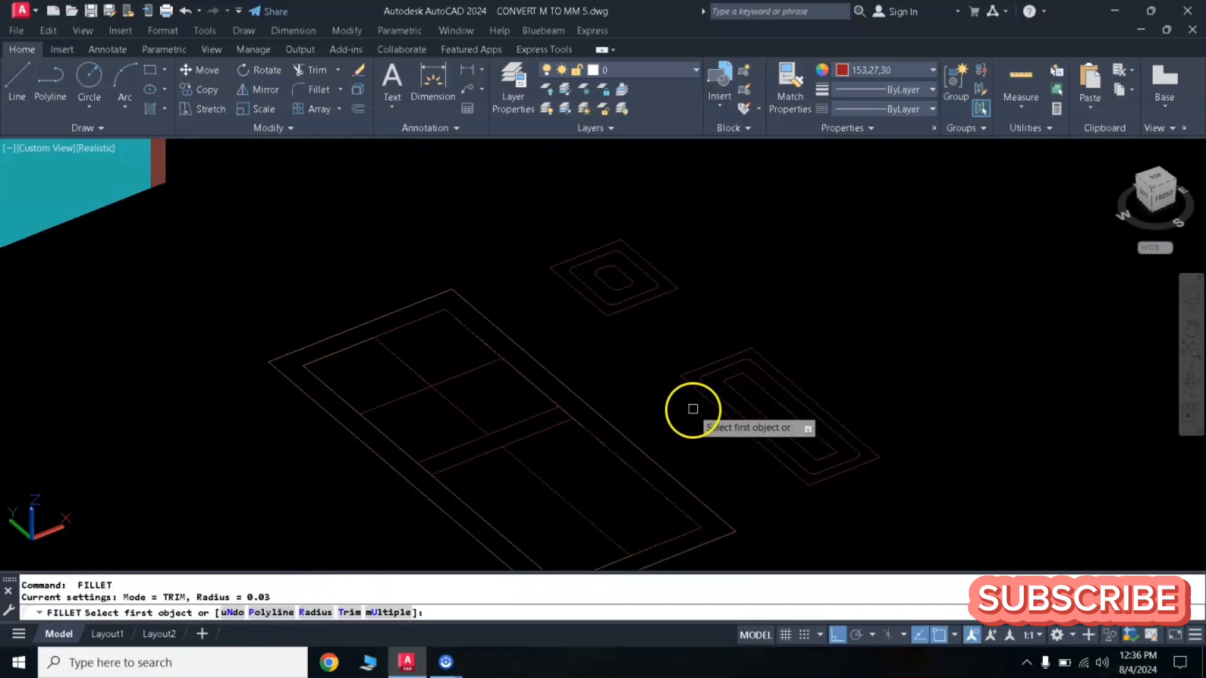
{"action": "left_click", "coordinate": [279, 612]}
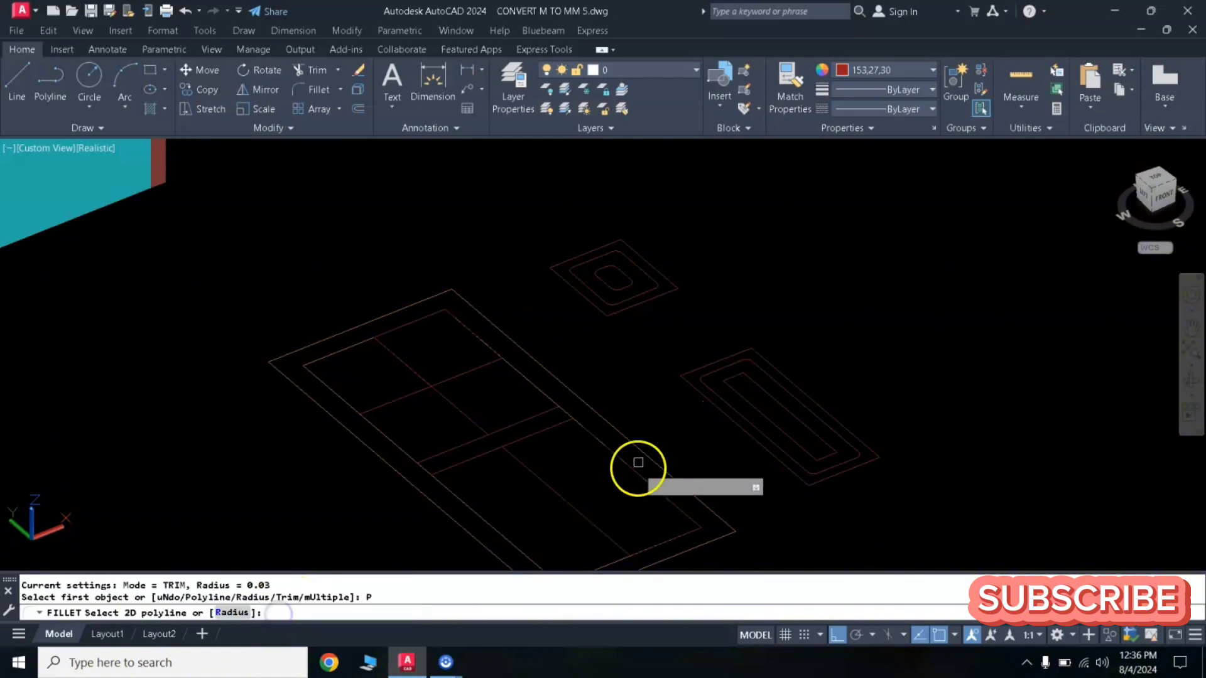
{"action": "left_click", "coordinate": [750, 398]}
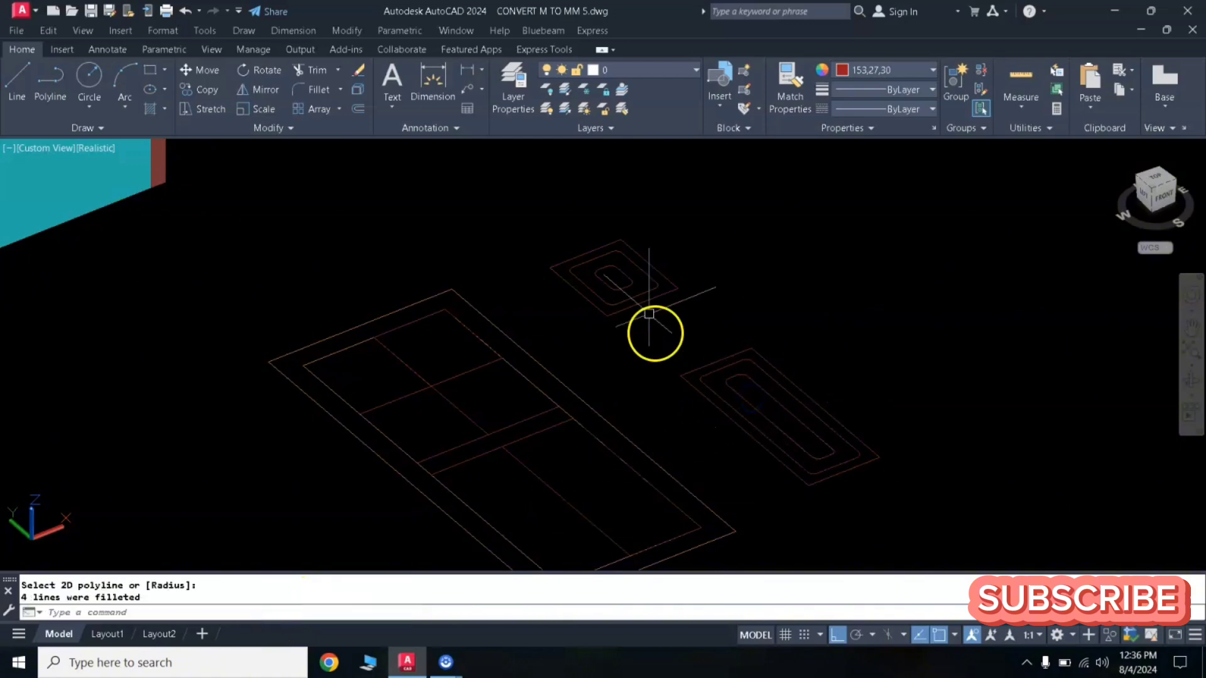
Step: Set the current drawing colour to the brownish orange 205,105,40
{"action": "scroll", "coordinate": [672, 280], "scroll_direction": "up", "scroll_amount": 2}
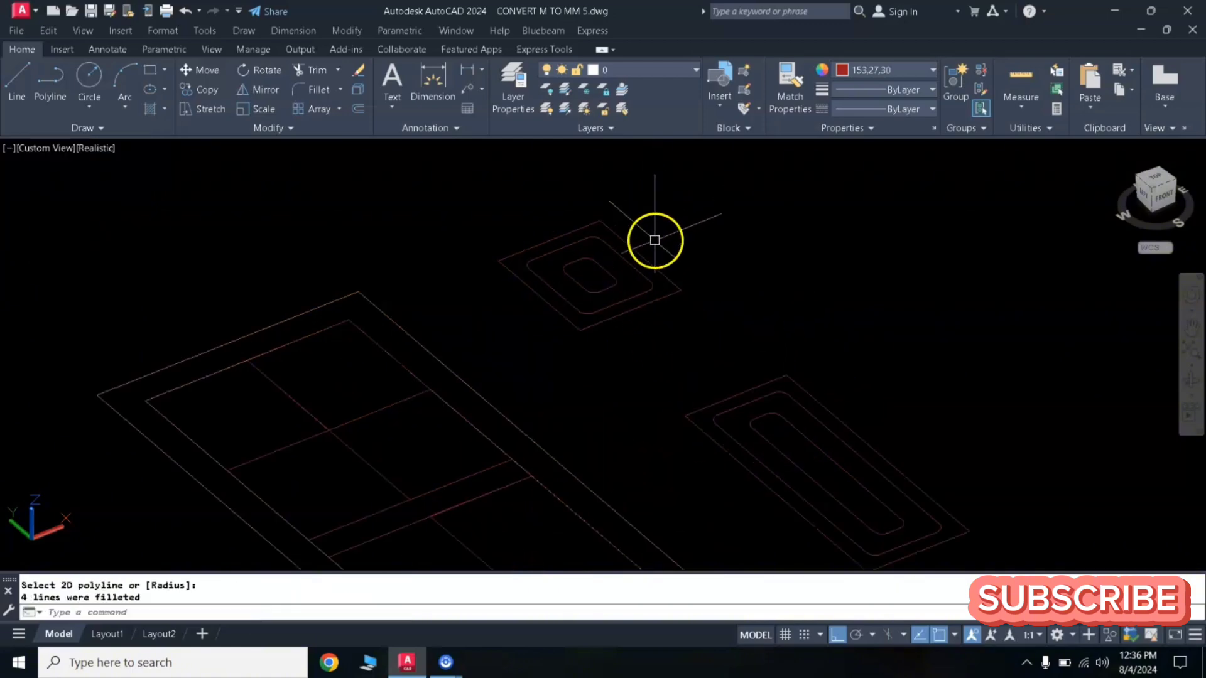
{"action": "scroll", "coordinate": [654, 240], "scroll_direction": "down", "scroll_amount": 3}
{"action": "middle_click_drag", "start_coordinate": [663, 359], "coordinate": [711, 302]}
{"action": "left_click", "coordinate": [885, 70]}
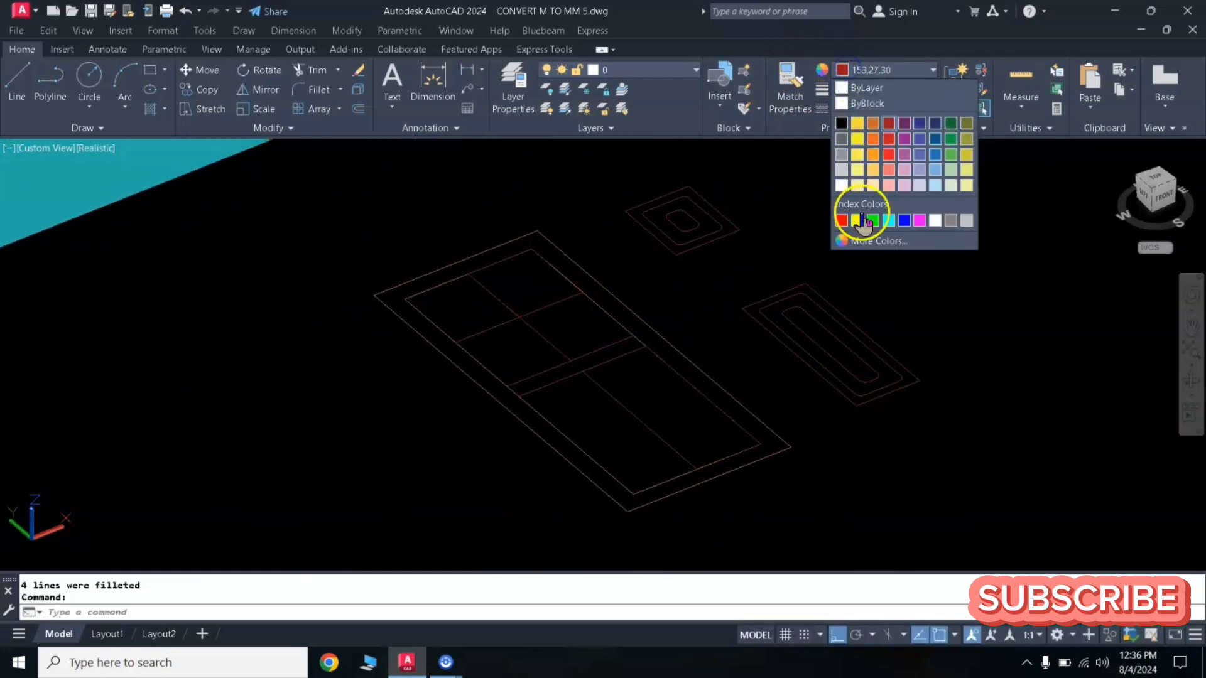
{"action": "left_click", "coordinate": [874, 122]}
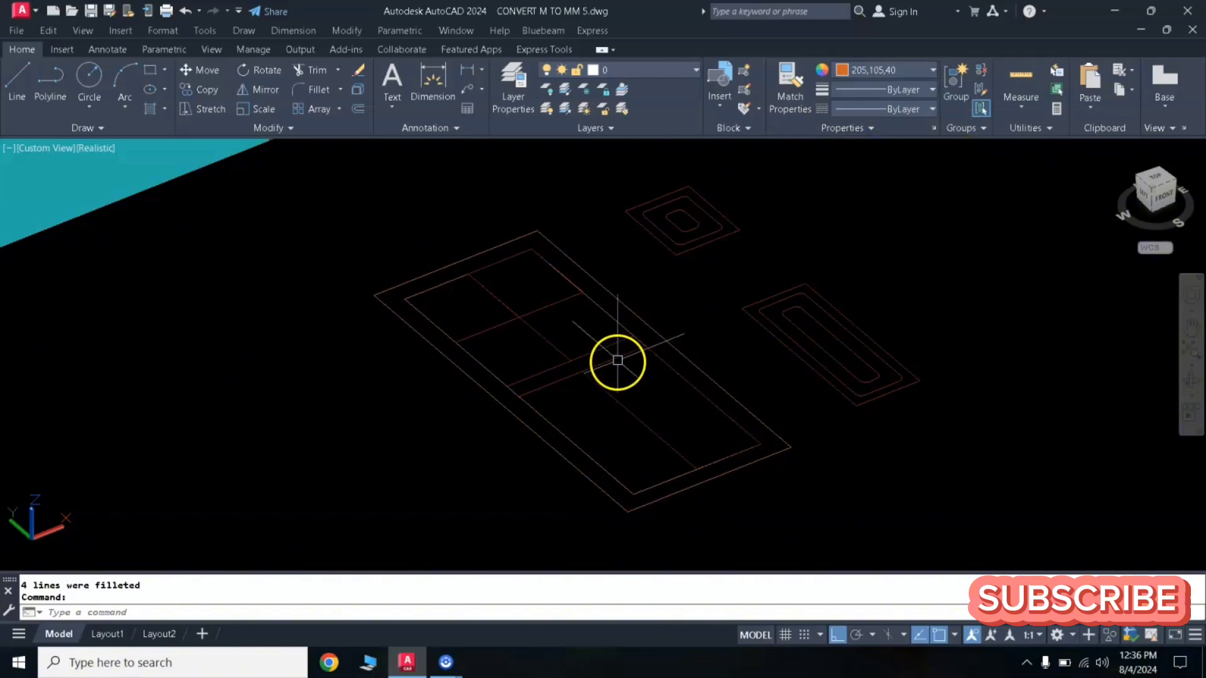
Step: Presspull the border area between the frame's outer and inner rectangles to a height of 0.05
{"action": "scroll", "coordinate": [617, 312], "scroll_direction": "up", "scroll_amount": 2}
{"action": "scroll", "coordinate": [648, 302], "scroll_direction": "down", "scroll_amount": 2}
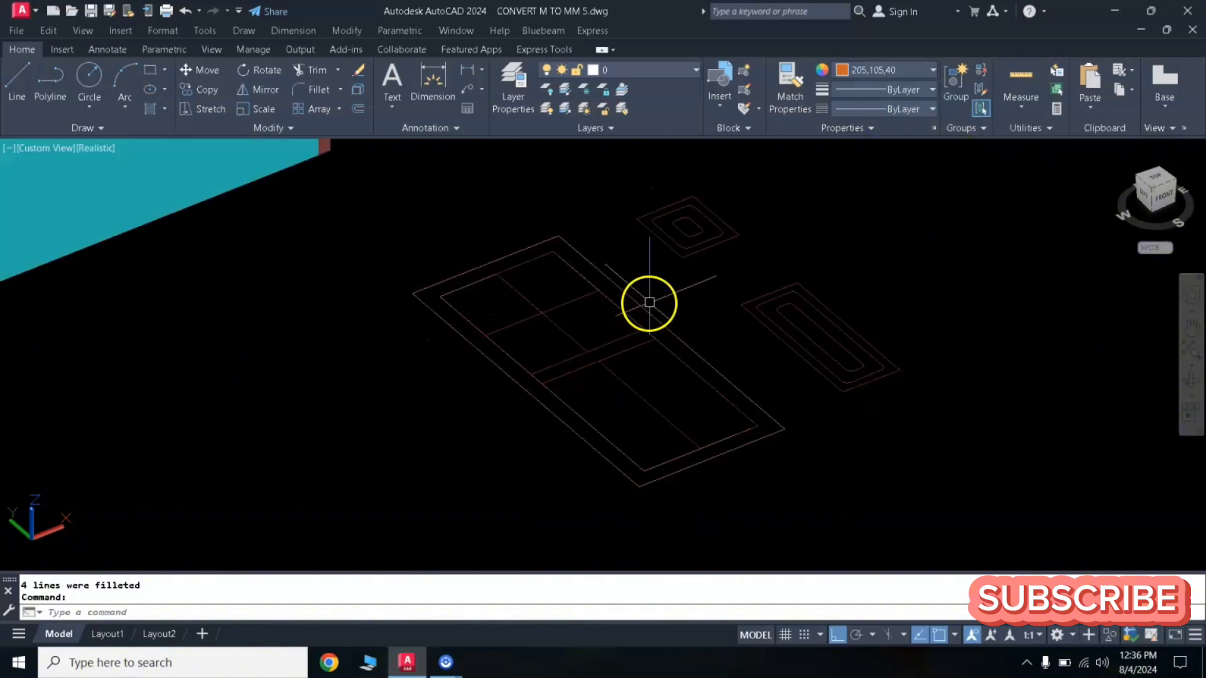
{"action": "middle_click_drag", "start_coordinate": [674, 297], "coordinate": [723, 306]}
{"action": "scroll", "coordinate": [699, 337], "scroll_direction": "up", "scroll_amount": 2}
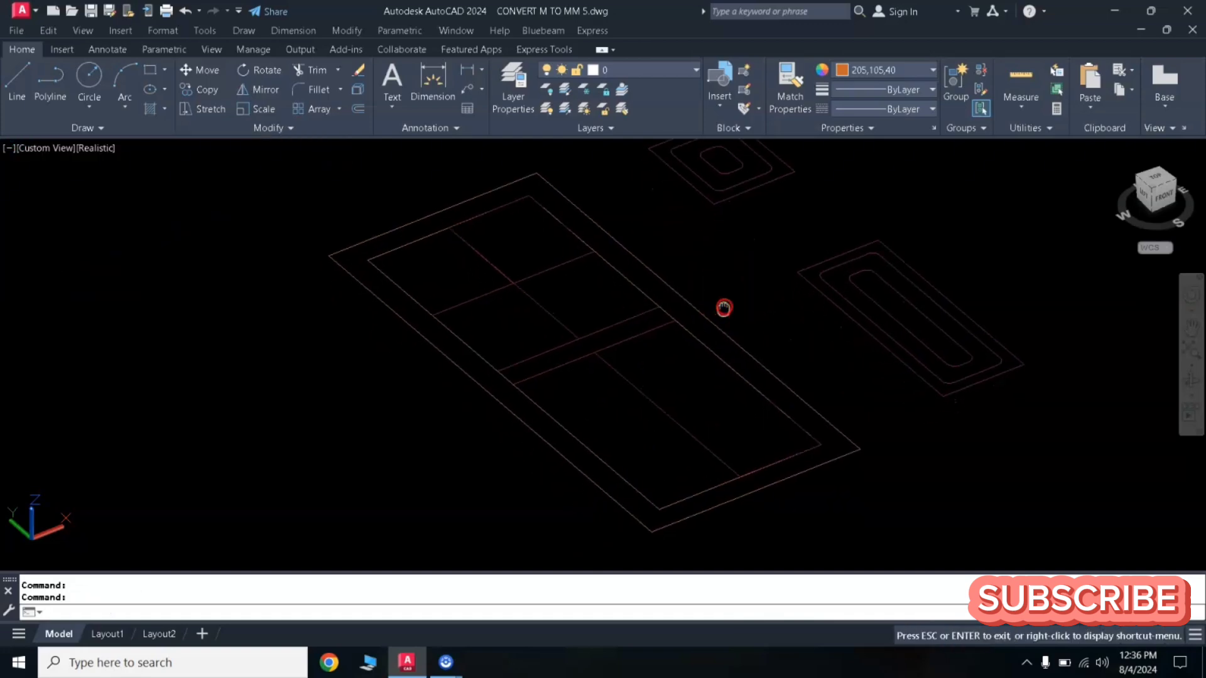
{"action": "left_click", "coordinate": [605, 354]}
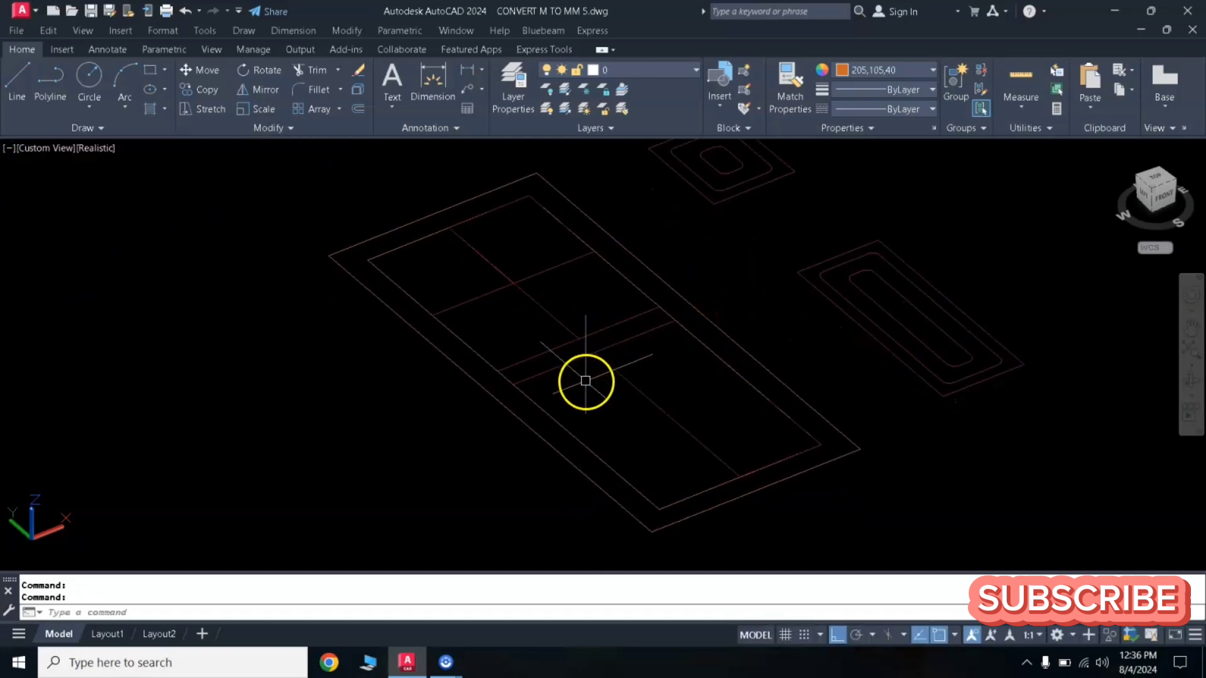
{"action": "type", "text": "R"}
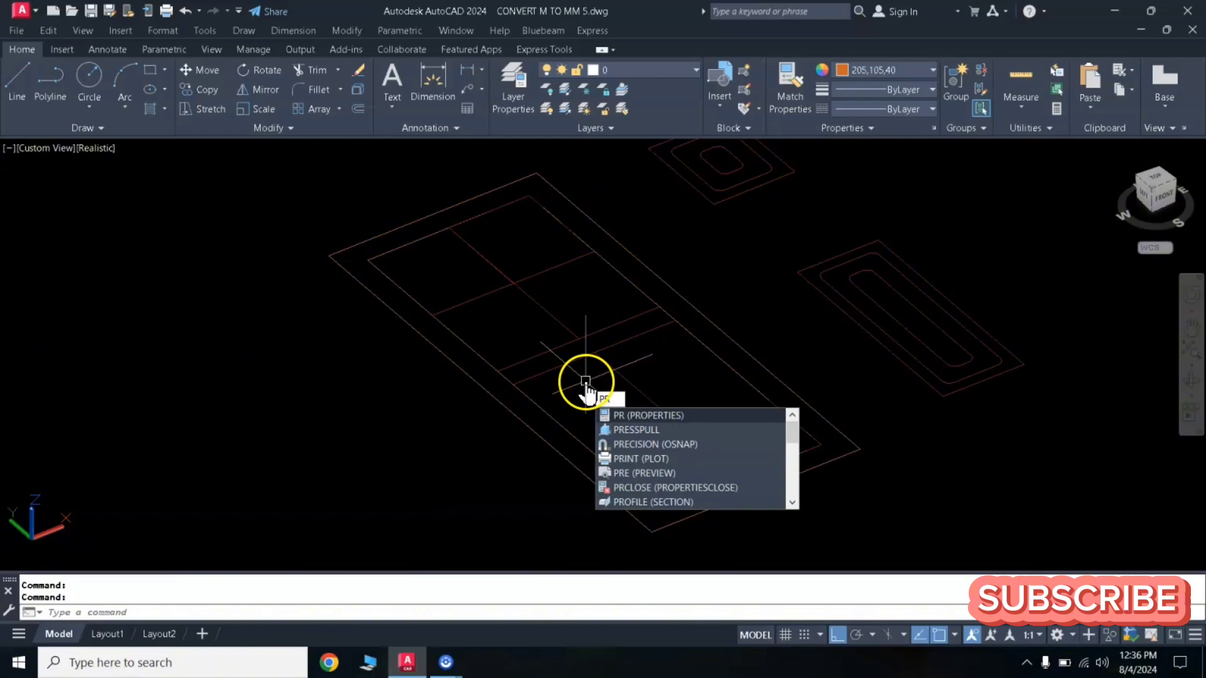
{"action": "left_click", "coordinate": [638, 430]}
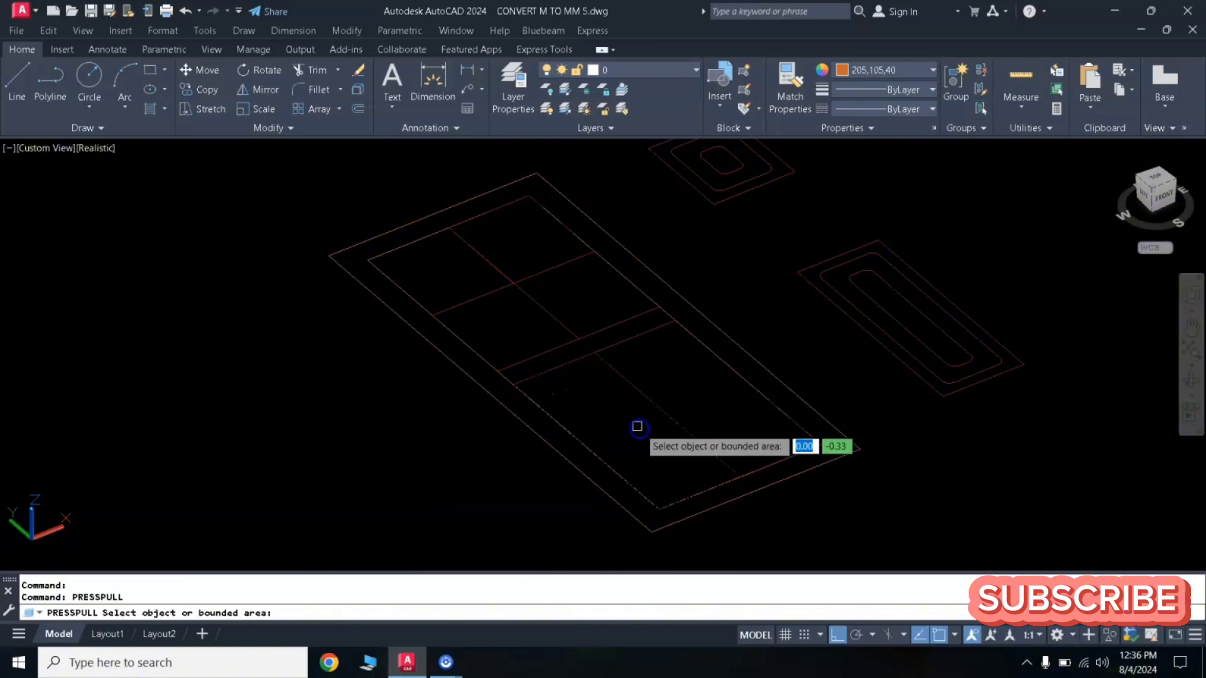
{"action": "left_click", "coordinate": [448, 350]}
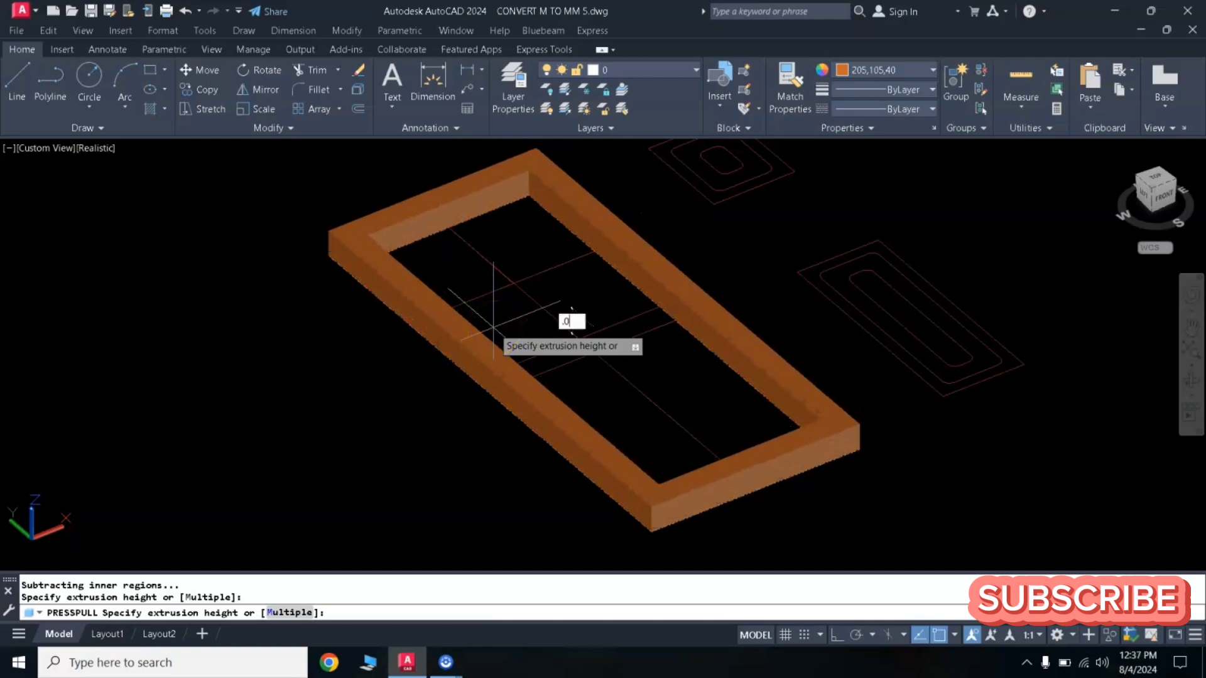
{"action": "type", "text": ".05"}
{"action": "key", "text": "Return"}
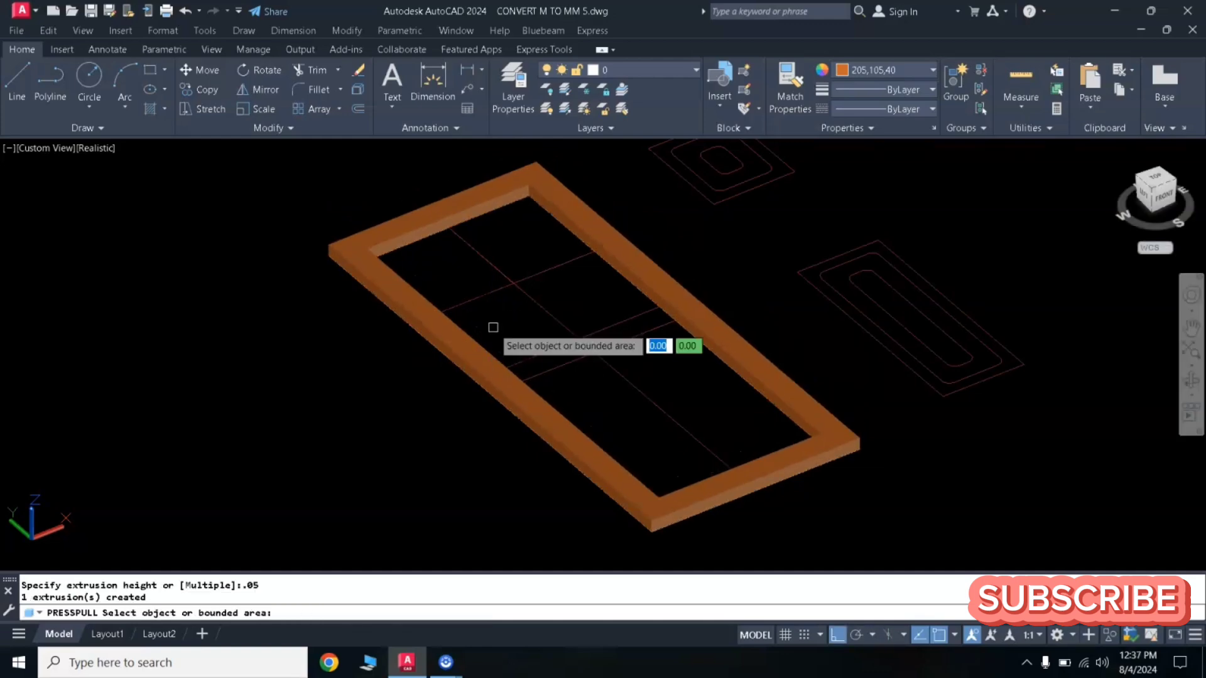
Step: Presspull the frame's middle crossbar to a height of 0.05 and end the command
{"action": "left_click", "coordinate": [567, 350]}
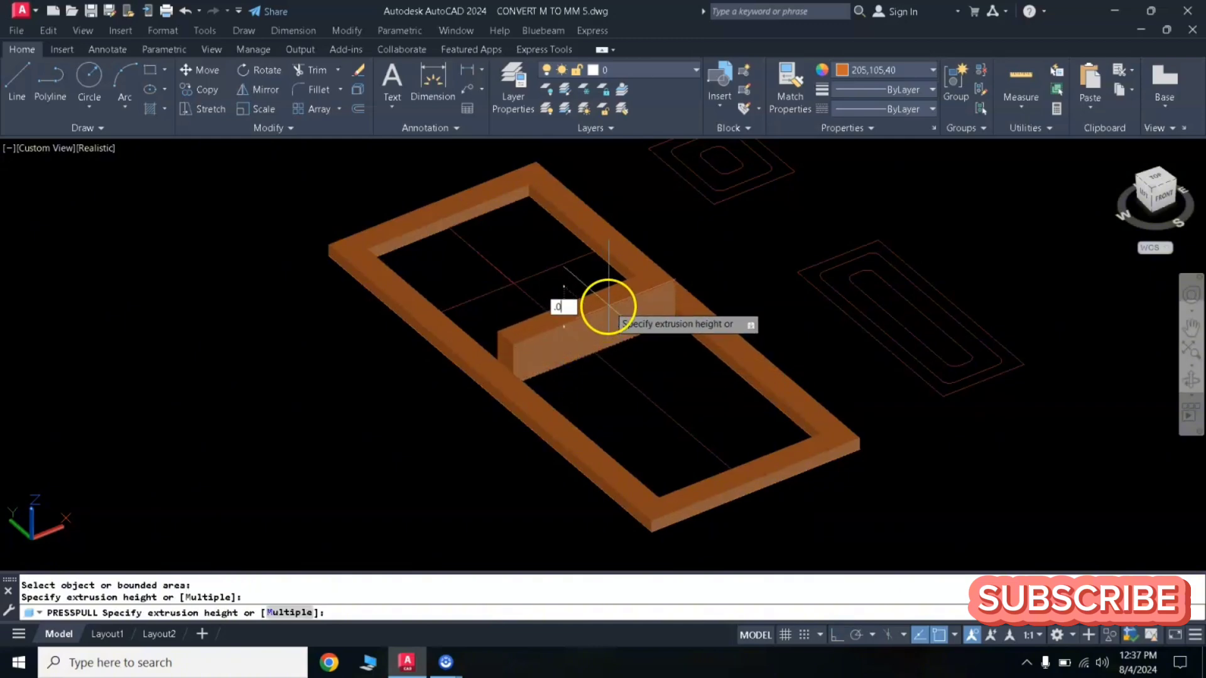
{"action": "type", "text": ".05"}
{"action": "key", "text": "Return"}
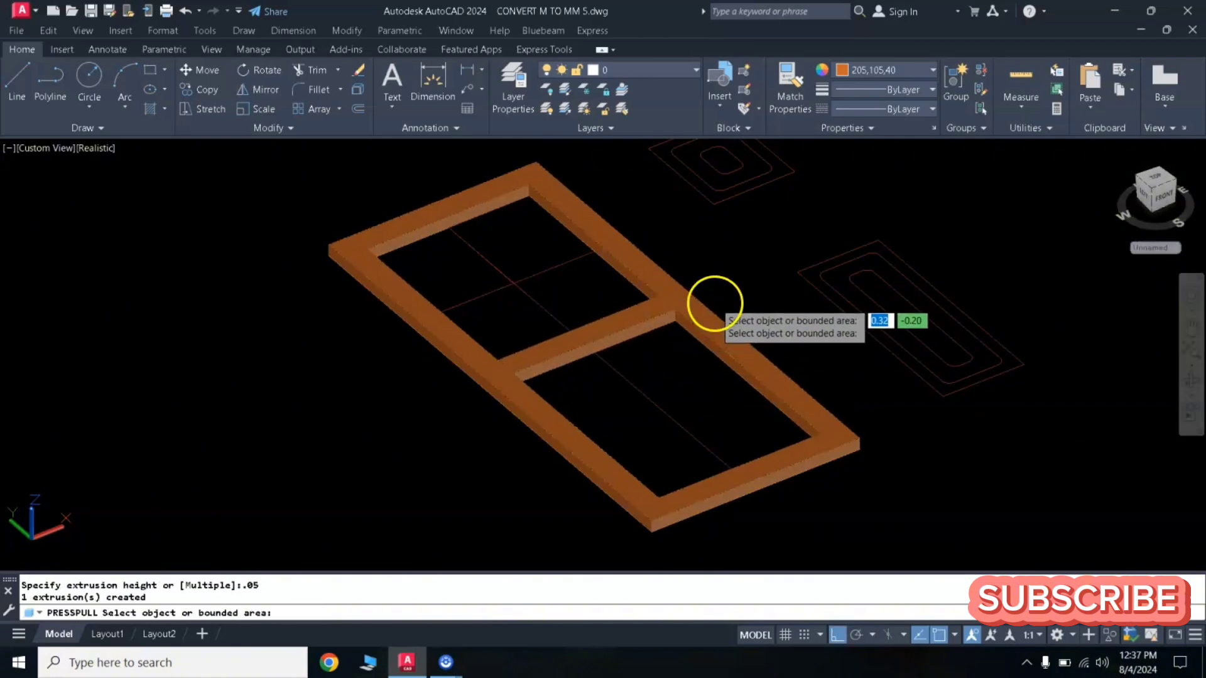
{"action": "key", "text": "Return"}
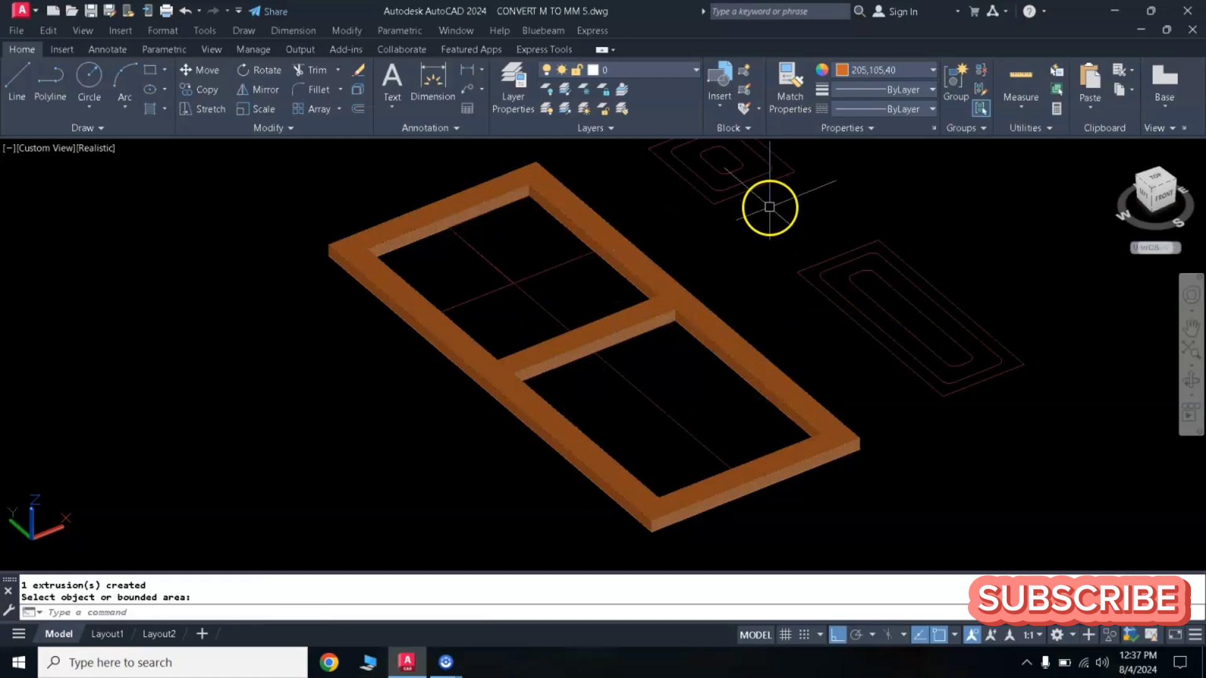
Step: Set the current drawing colour to the dark red 153,27,30
{"action": "middle_click_drag", "start_coordinate": [770, 208], "coordinate": [681, 320]}
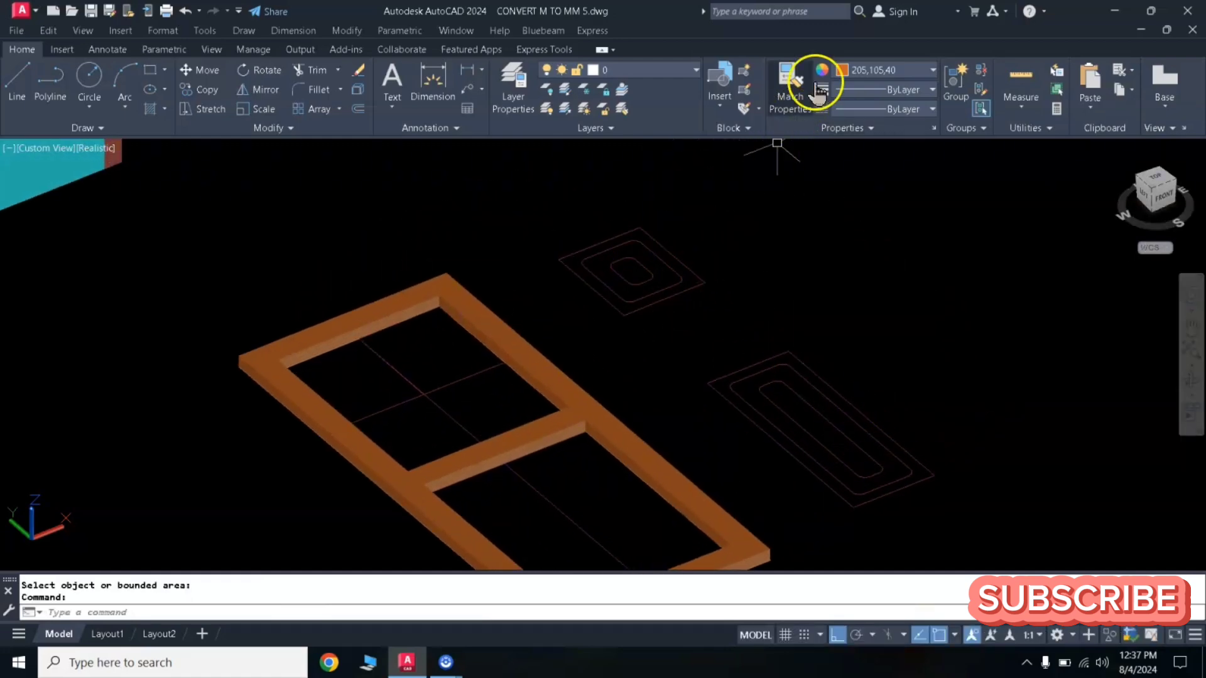
{"action": "left_click", "coordinate": [890, 71]}
{"action": "left_click", "coordinate": [890, 121]}
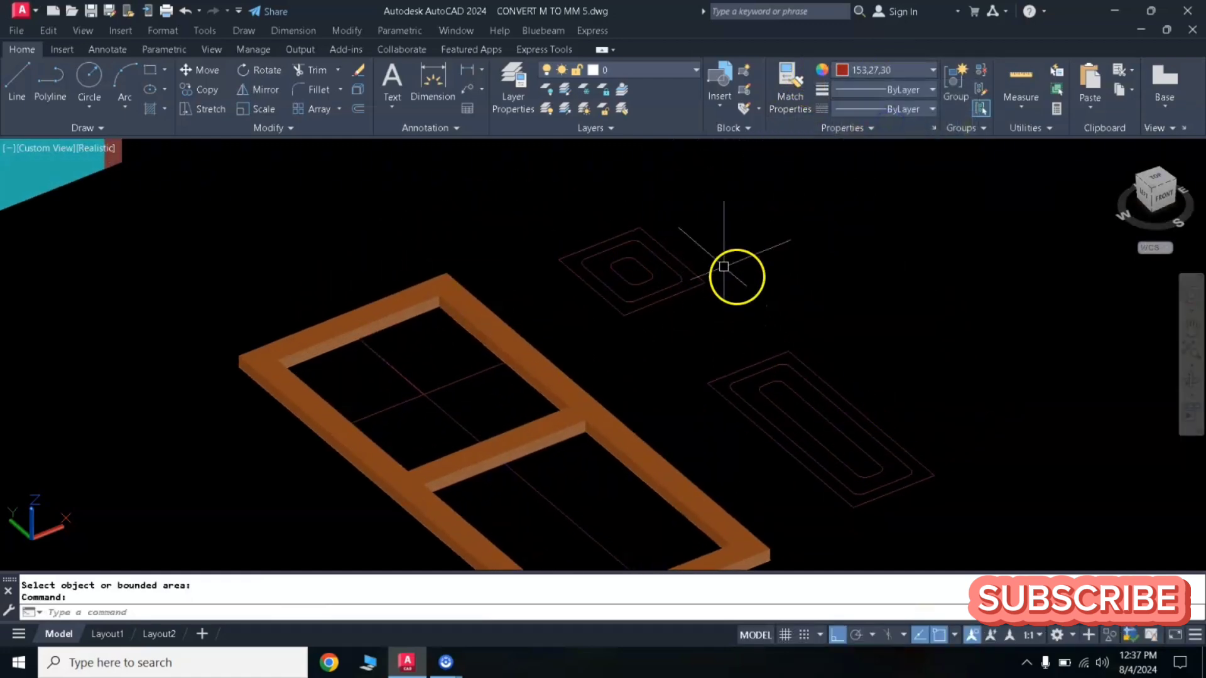
Step: Presspull the short panel's innermost filleted rectangle to a height of 0.04
{"action": "scroll", "coordinate": [655, 276], "scroll_direction": "up", "scroll_amount": 3}
{"action": "middle_click_drag", "start_coordinate": [764, 288], "coordinate": [741, 252]}
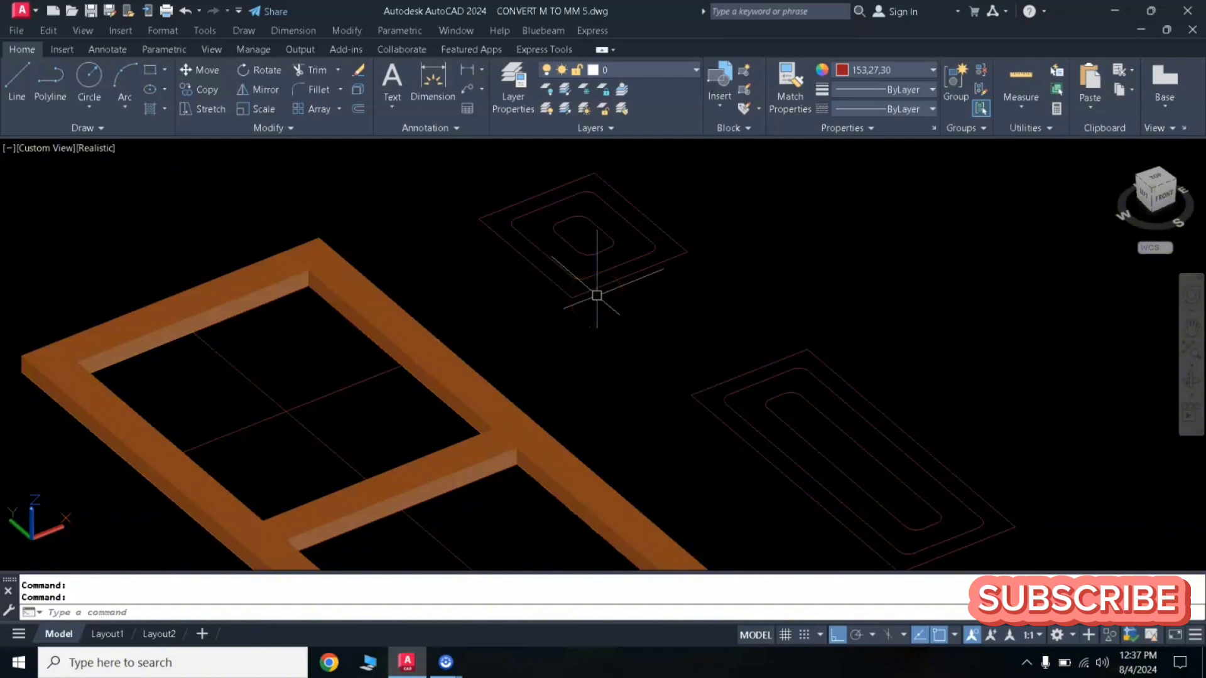
{"action": "type", "text": "pr"}
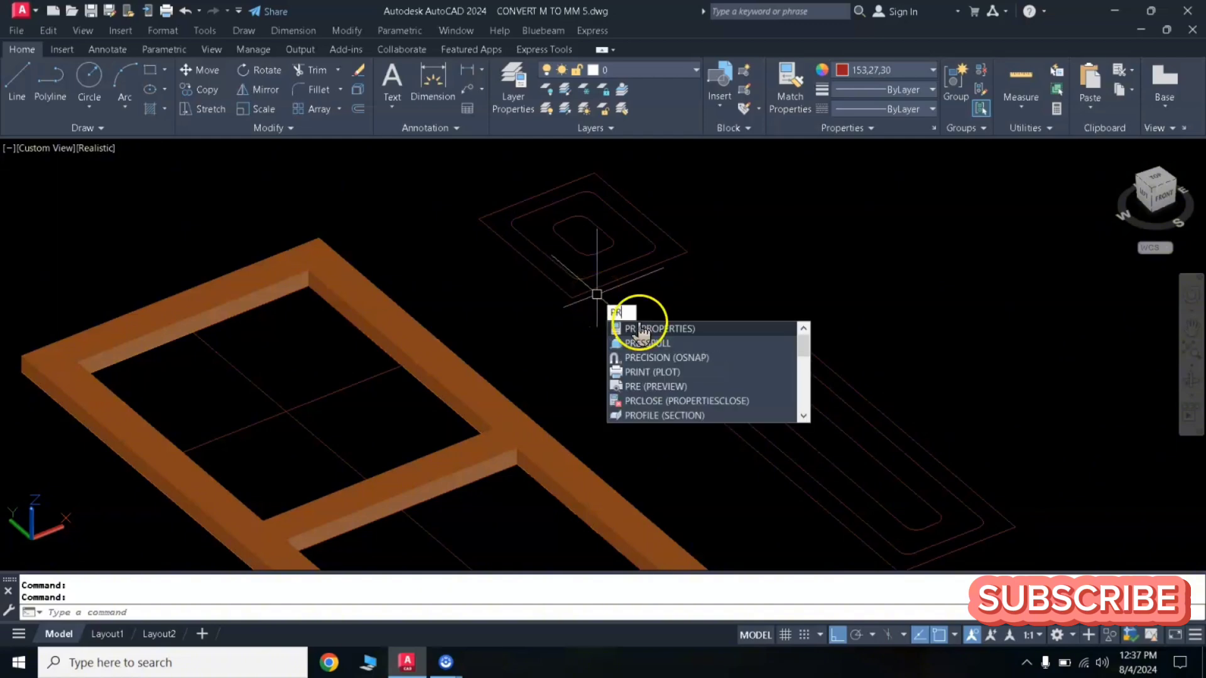
{"action": "left_click", "coordinate": [643, 342]}
{"action": "left_click", "coordinate": [584, 249]}
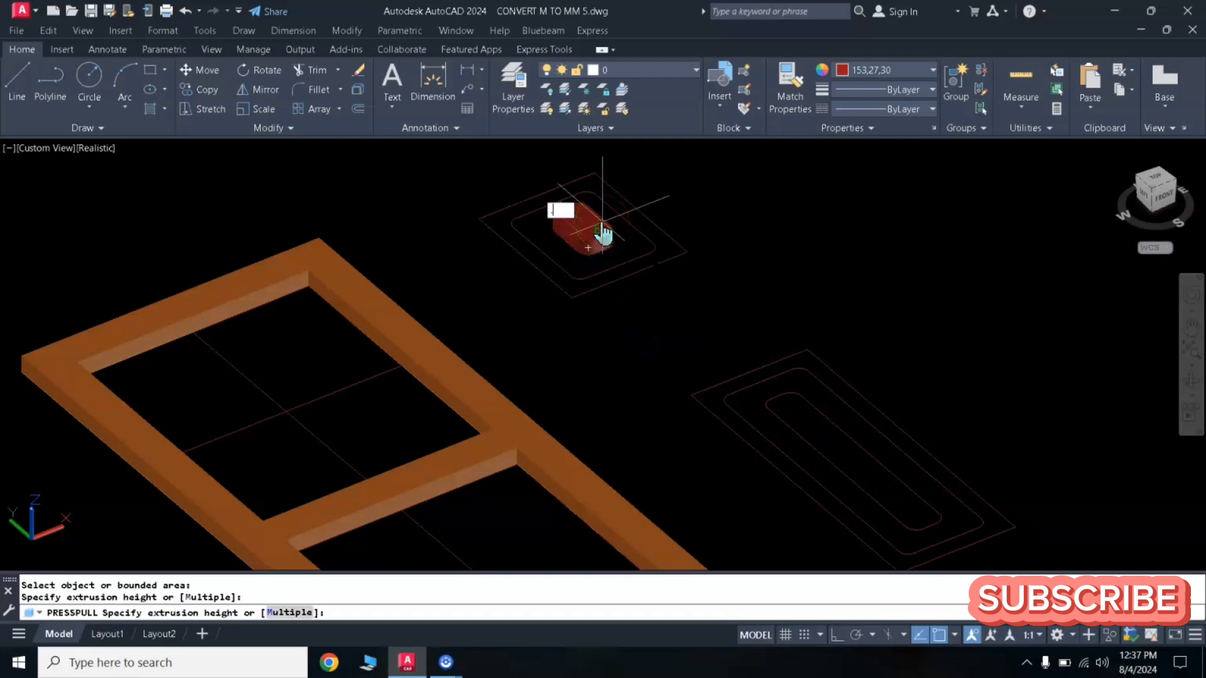
{"action": "type", "text": ".04"}
{"action": "key", "text": "Return"}
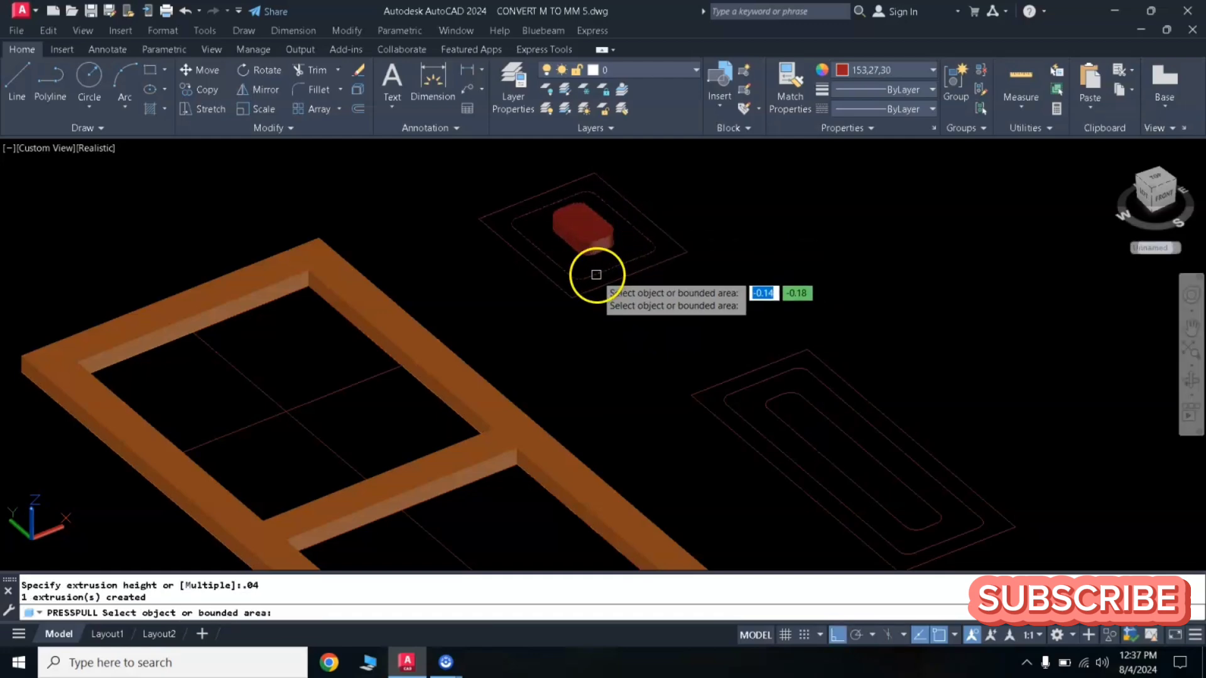
Step: Presspull the short panel's middle band to a height of 0.03 and its outer band to 0.02
{"action": "left_click", "coordinate": [578, 267]}
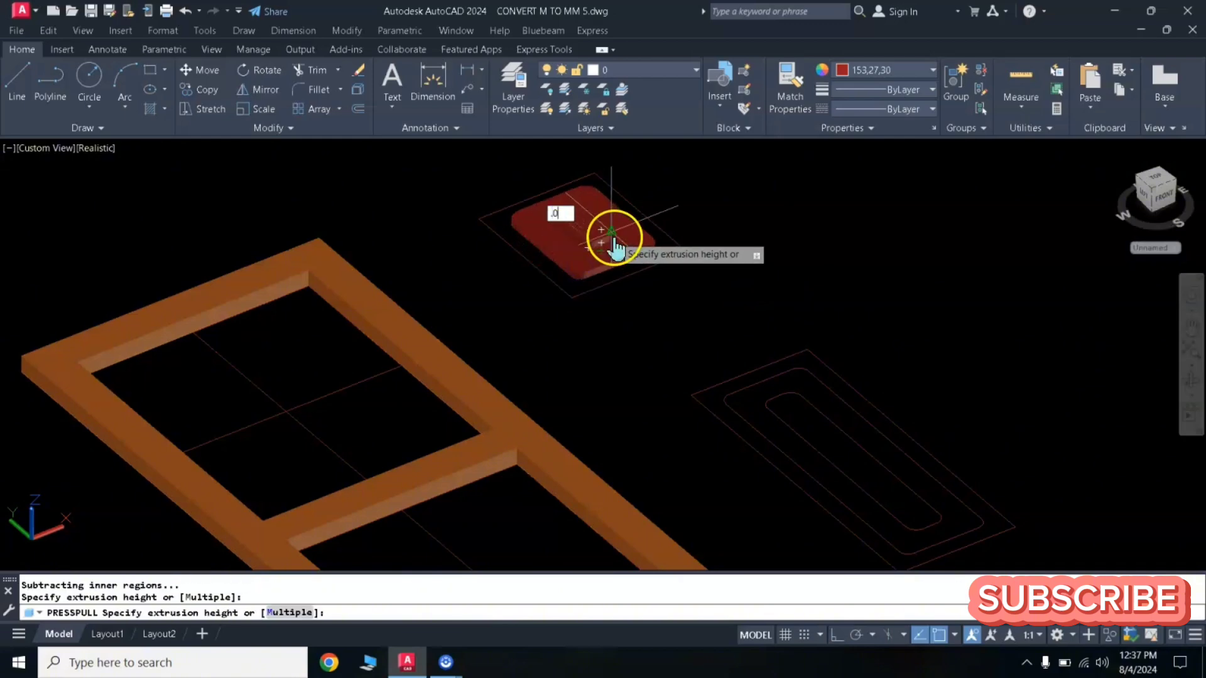
{"action": "type", "text": ".03"}
{"action": "key", "text": "Return"}
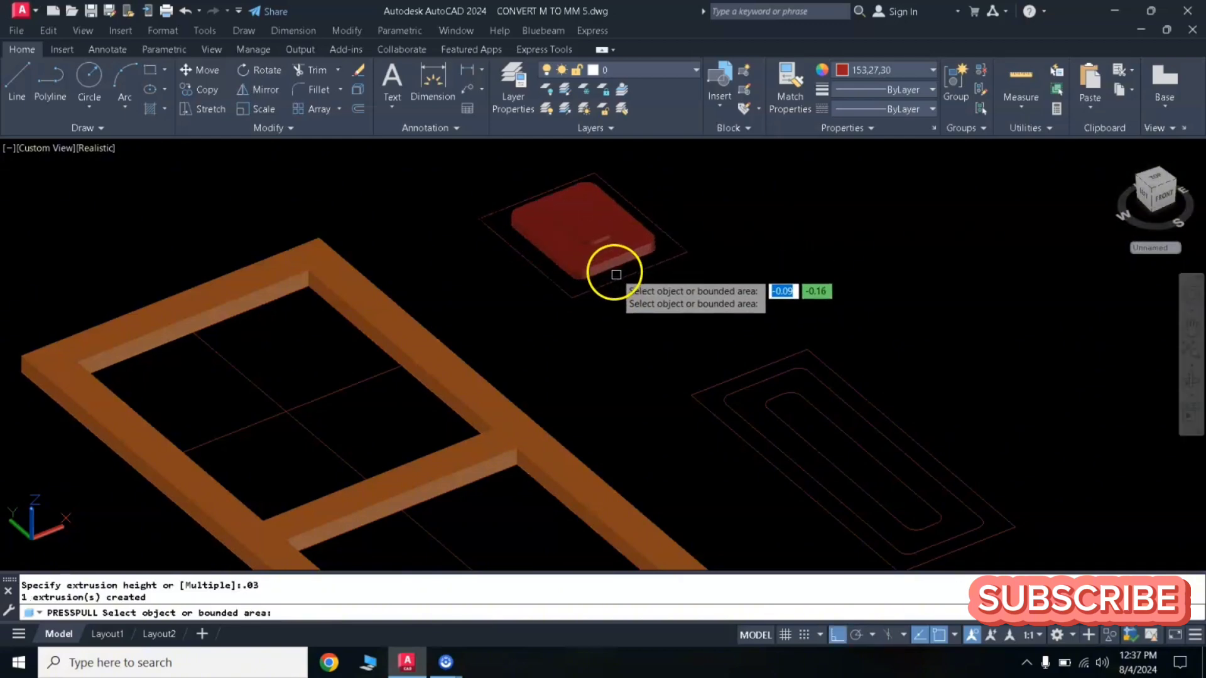
{"action": "left_click", "coordinate": [621, 270]}
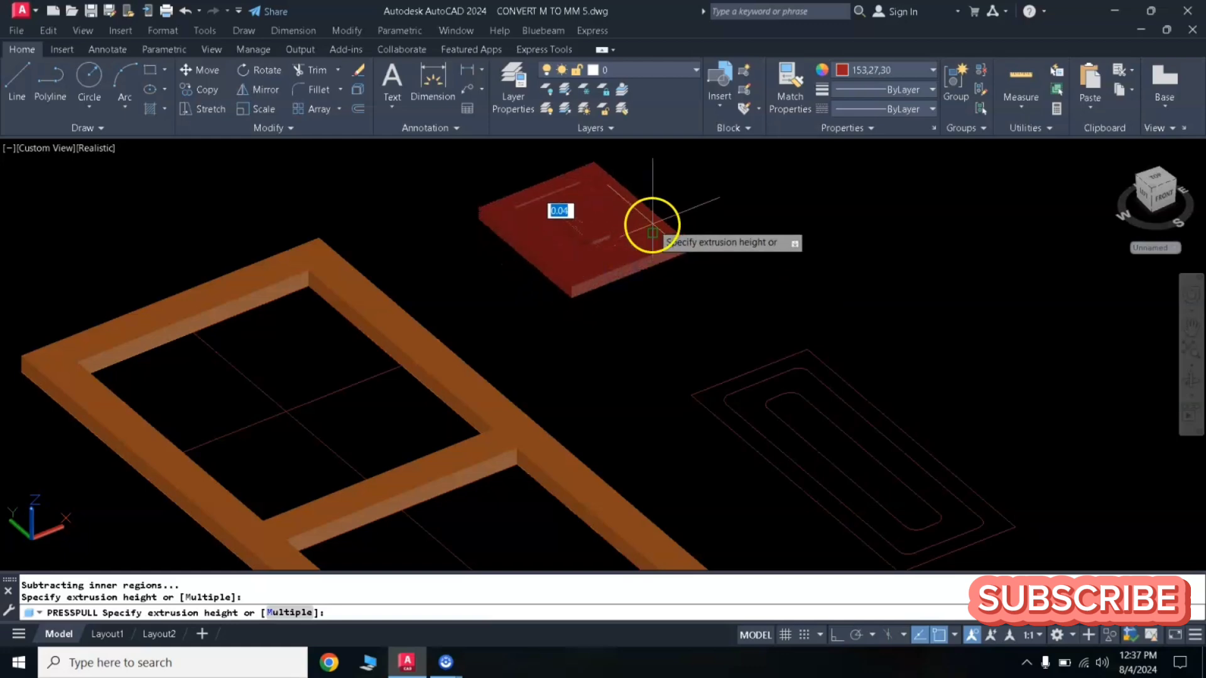
{"action": "type", "text": ".0"}
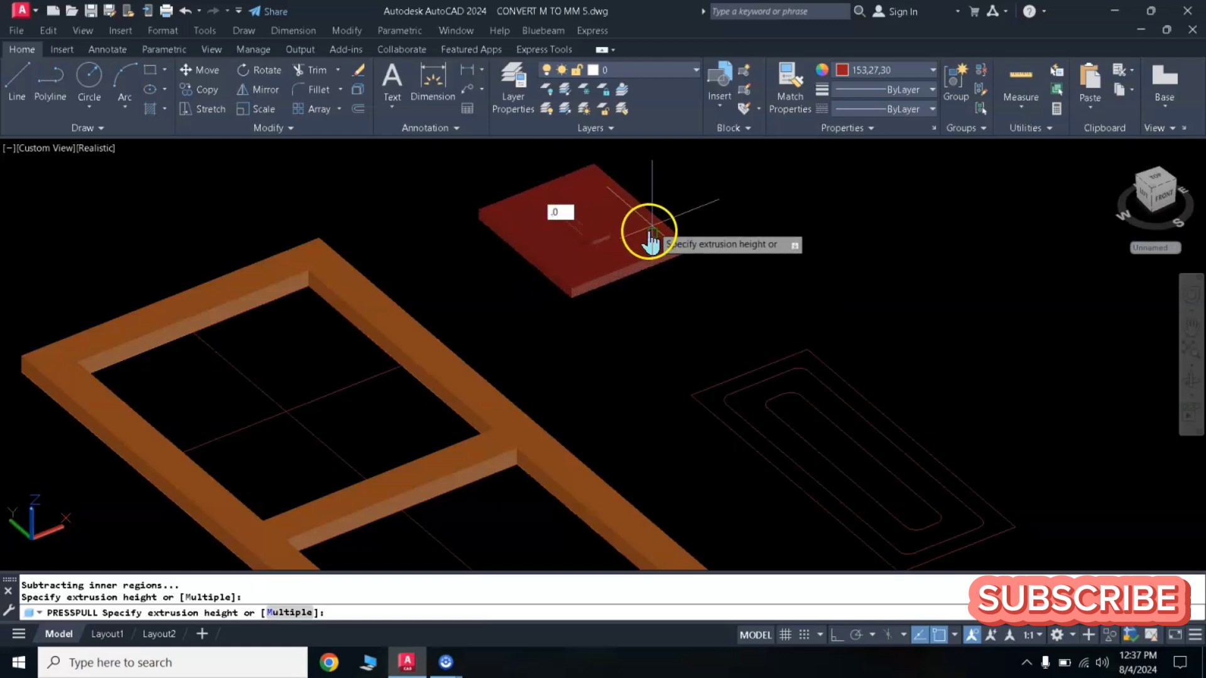
{"action": "type", "text": "2"}
{"action": "key", "text": "Return"}
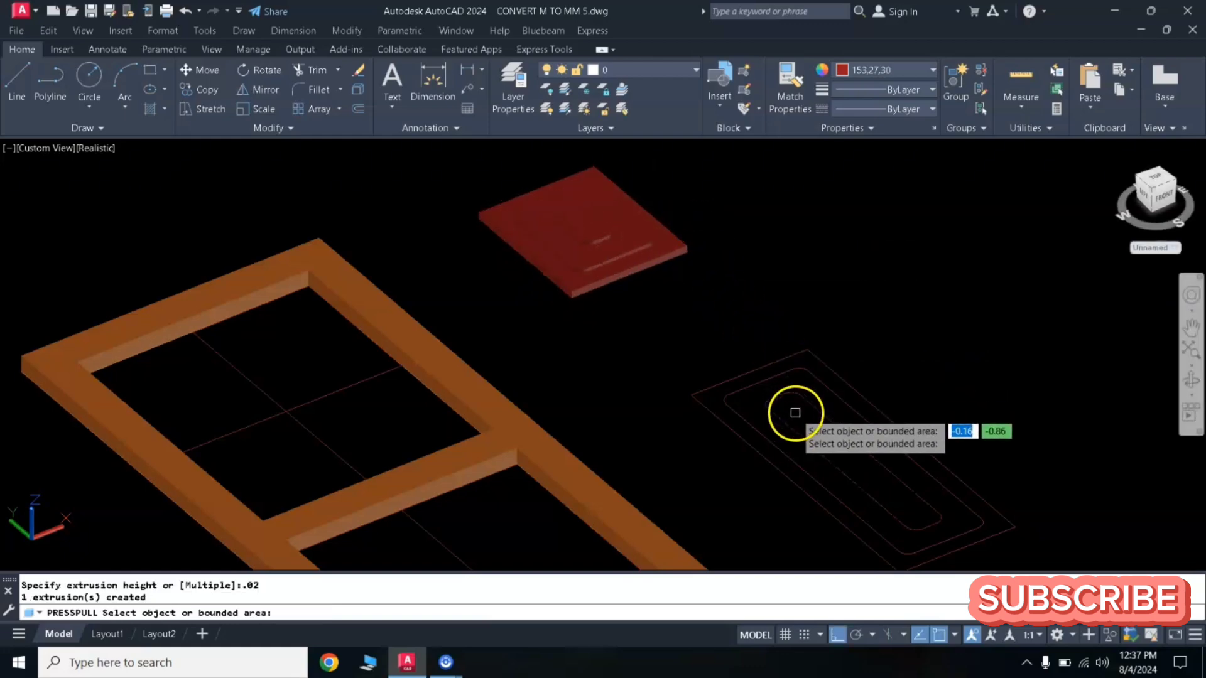
Step: Presspull the long panel's innermost filleted rectangle to a height of 0.04
{"action": "left_click", "coordinate": [795, 413]}
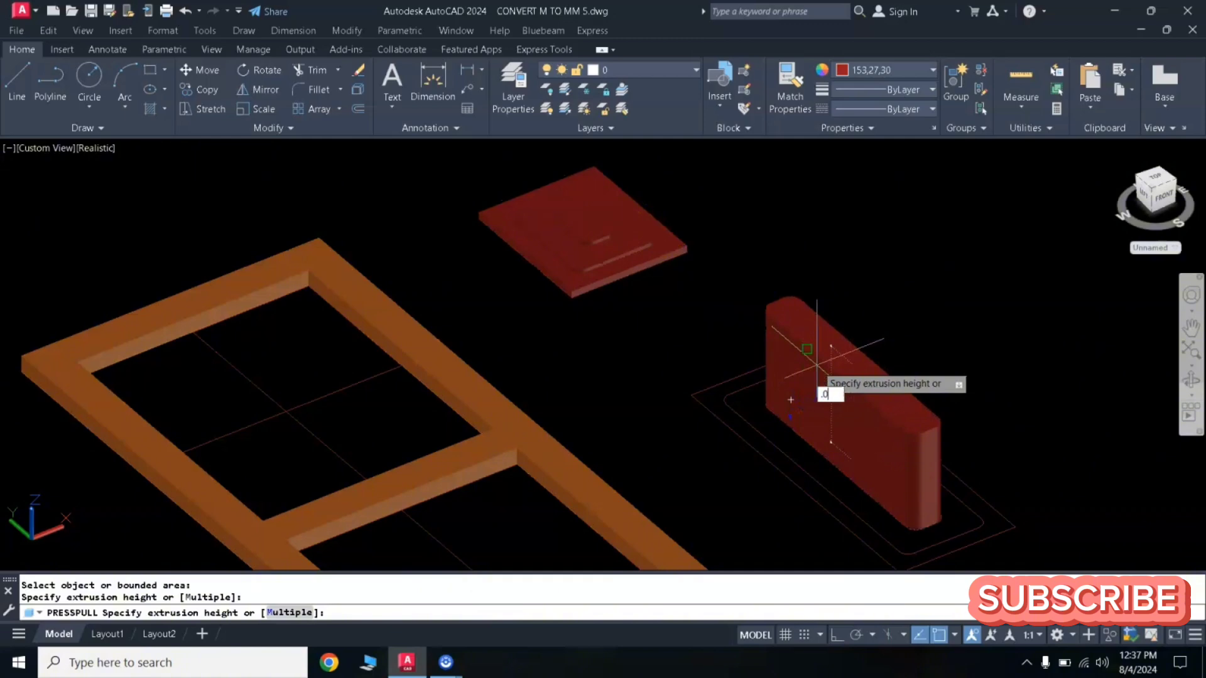
{"action": "type", "text": ".04"}
{"action": "key", "text": "Return"}
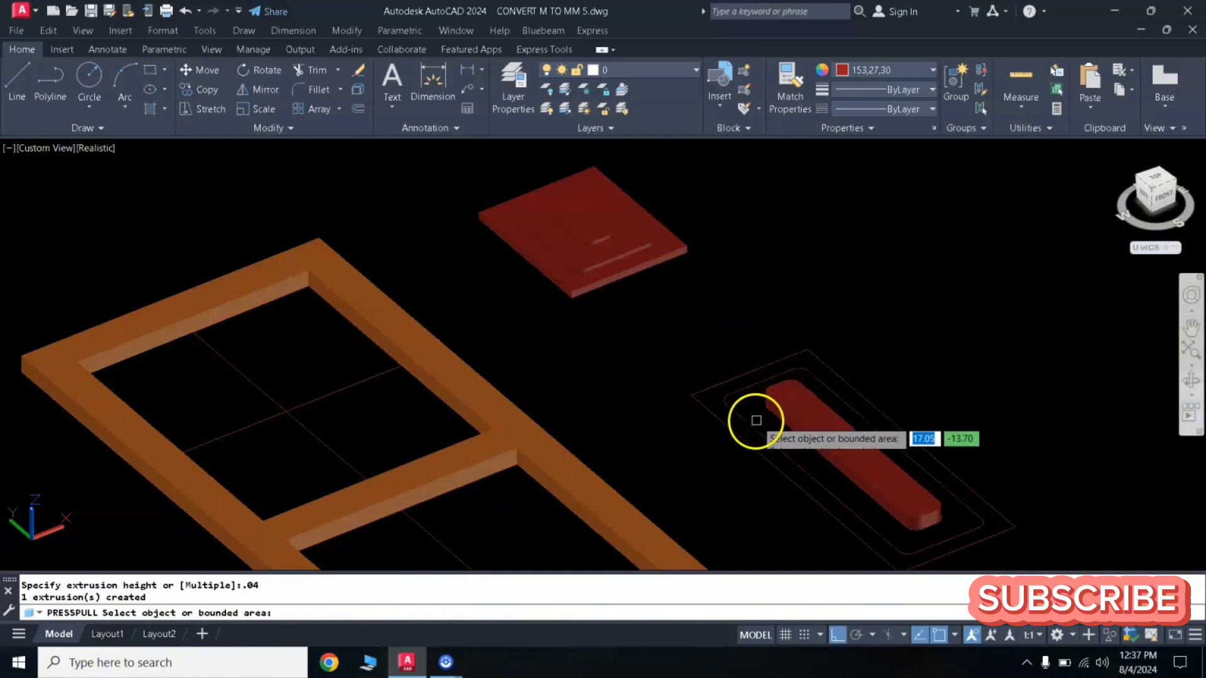
Step: Presspull the long panel's middle and outer bands to the same stepped heights as the short panel's bands
{"action": "left_click", "coordinate": [758, 413]}
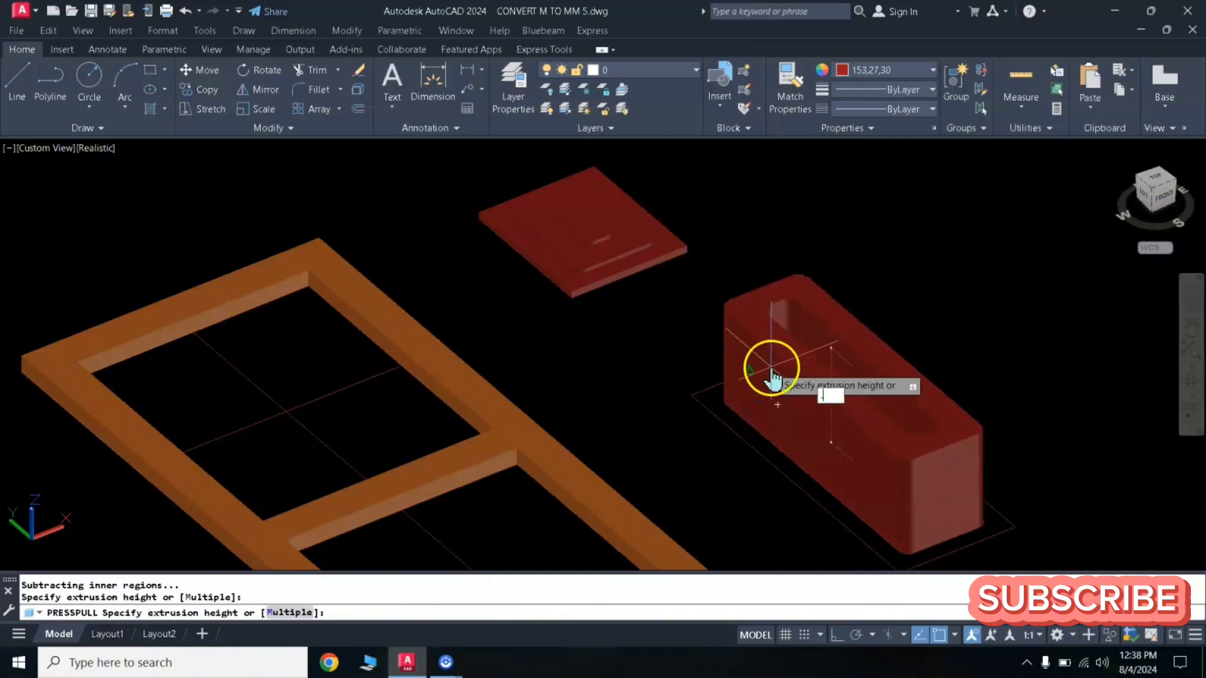
{"action": "type", "text": ".04"}
{"action": "key", "text": "Return"}
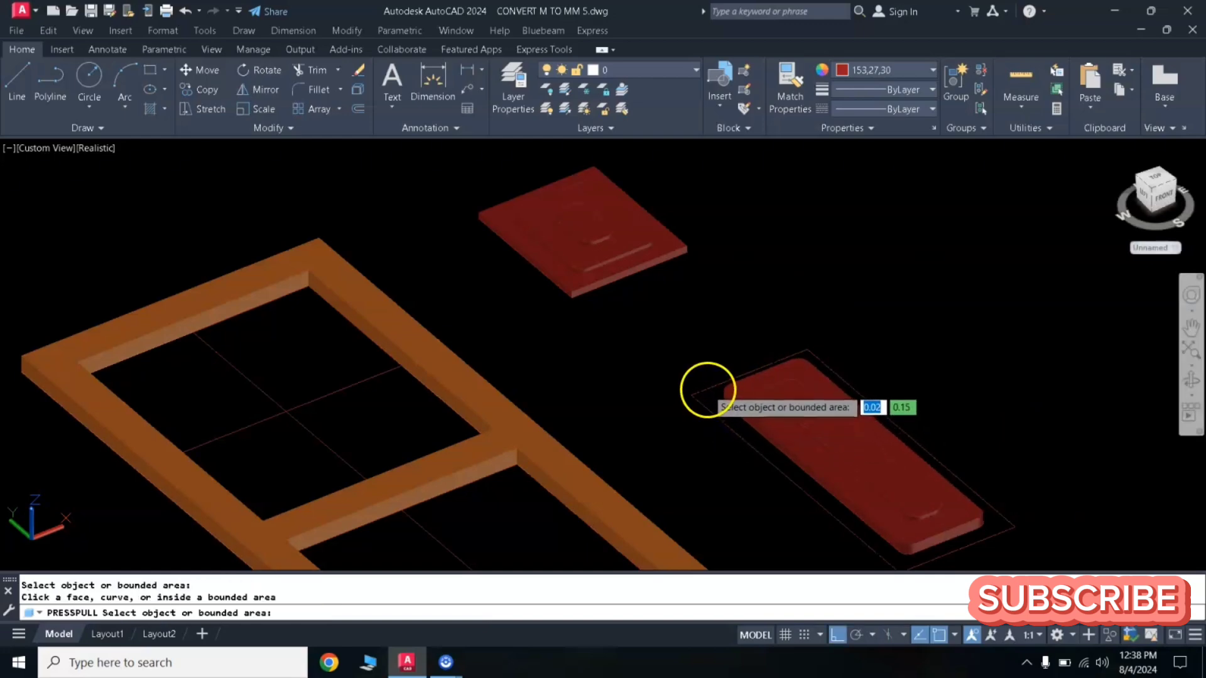
{"action": "left_click", "coordinate": [706, 391]}
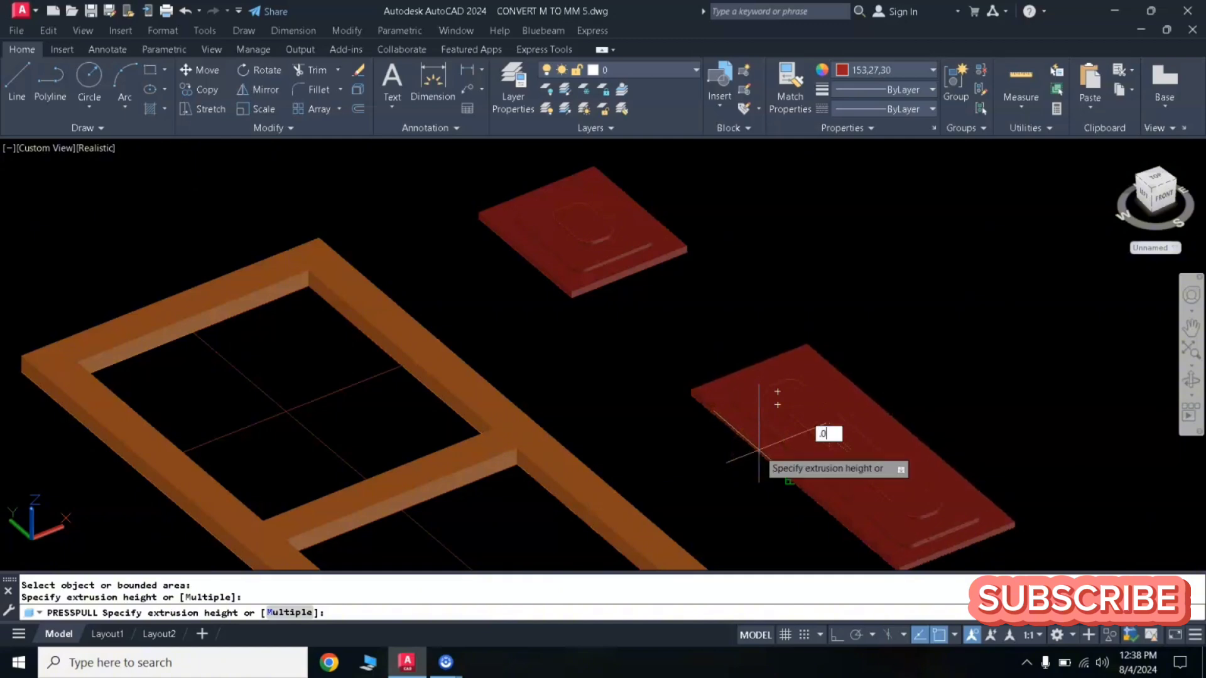
{"action": "type", "text": ".01"}
{"action": "key", "text": "Return"}
{"action": "key", "text": "Return"}
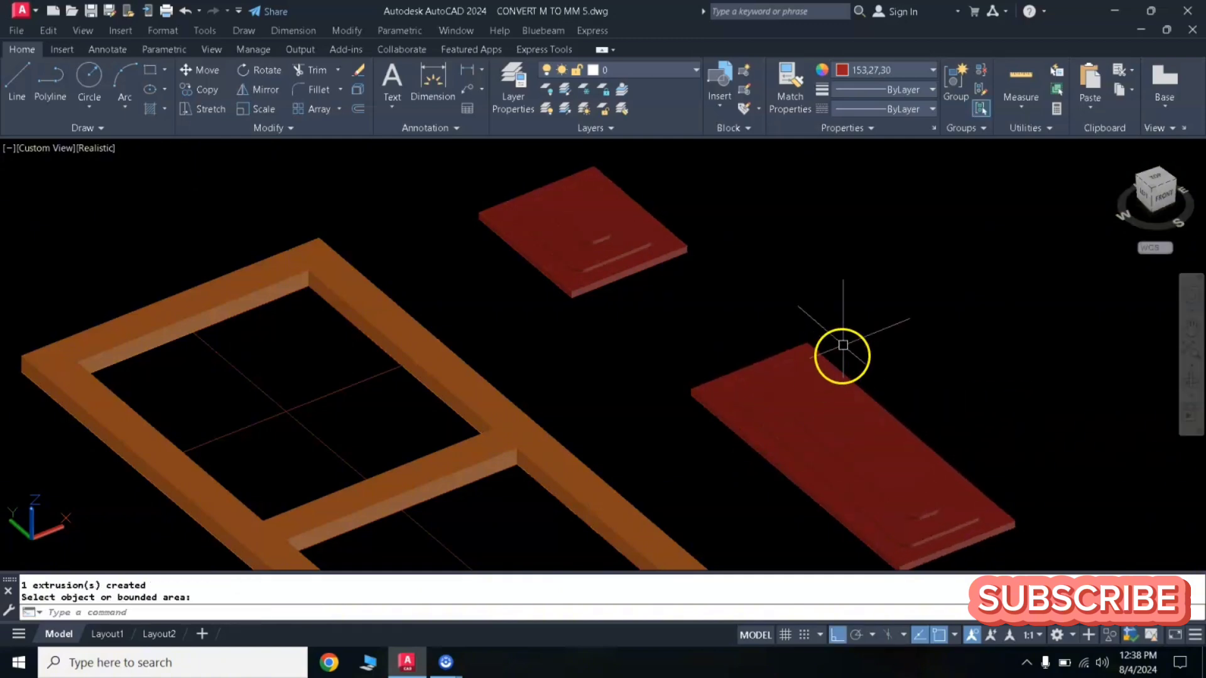
Step: Recolour all solids of the short and long panels to orange 242,103,34 and clear the selection
{"action": "scroll", "coordinate": [843, 335], "scroll_direction": "down", "scroll_amount": 2}
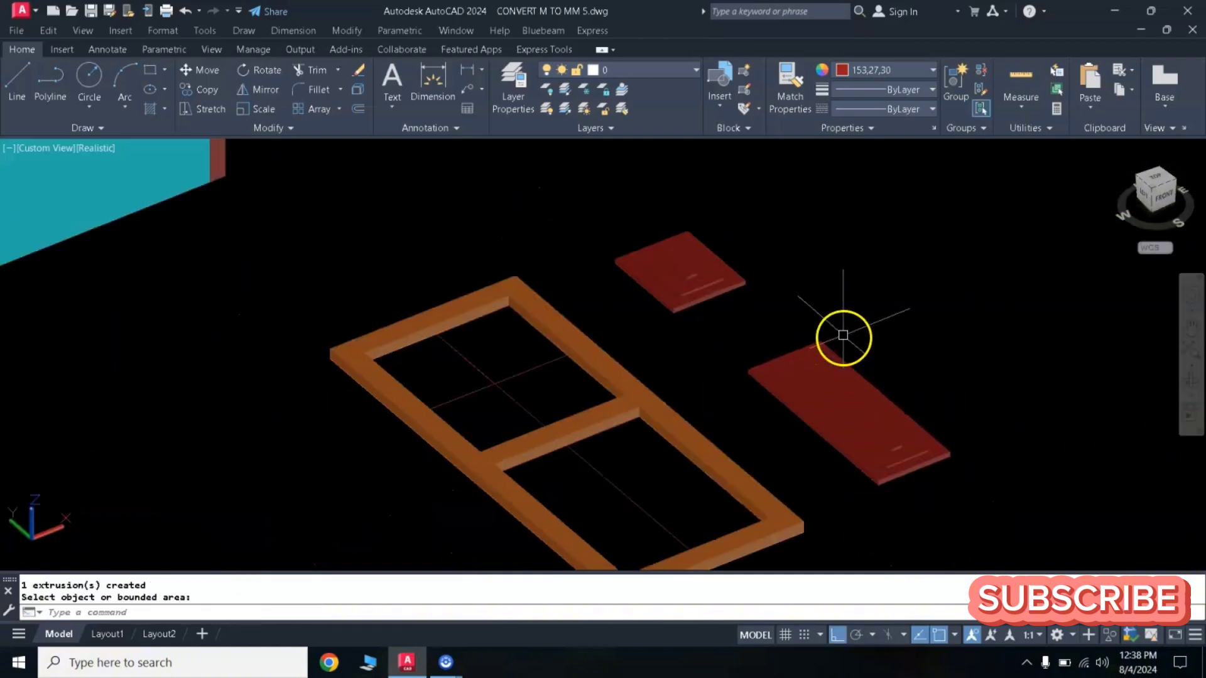
{"action": "left_click", "coordinate": [747, 205]}
{"action": "left_click", "coordinate": [652, 286]}
{"action": "left_click", "coordinate": [938, 354]}
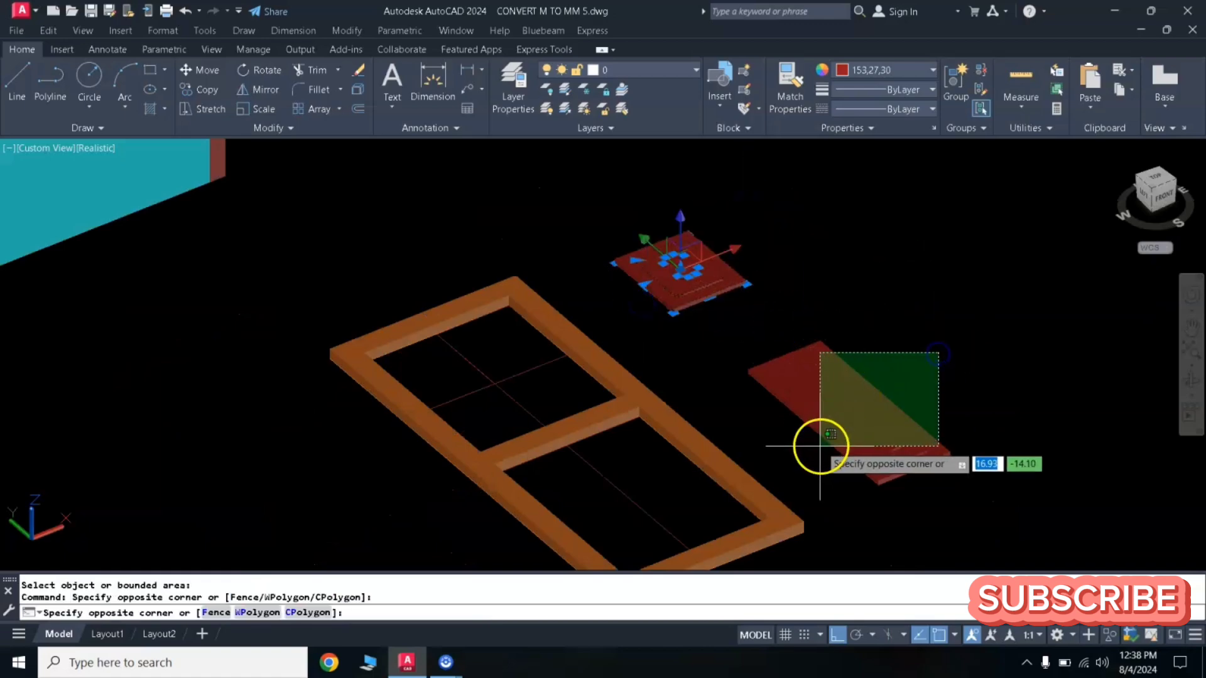
{"action": "left_click", "coordinate": [820, 445]}
{"action": "left_click", "coordinate": [879, 70]}
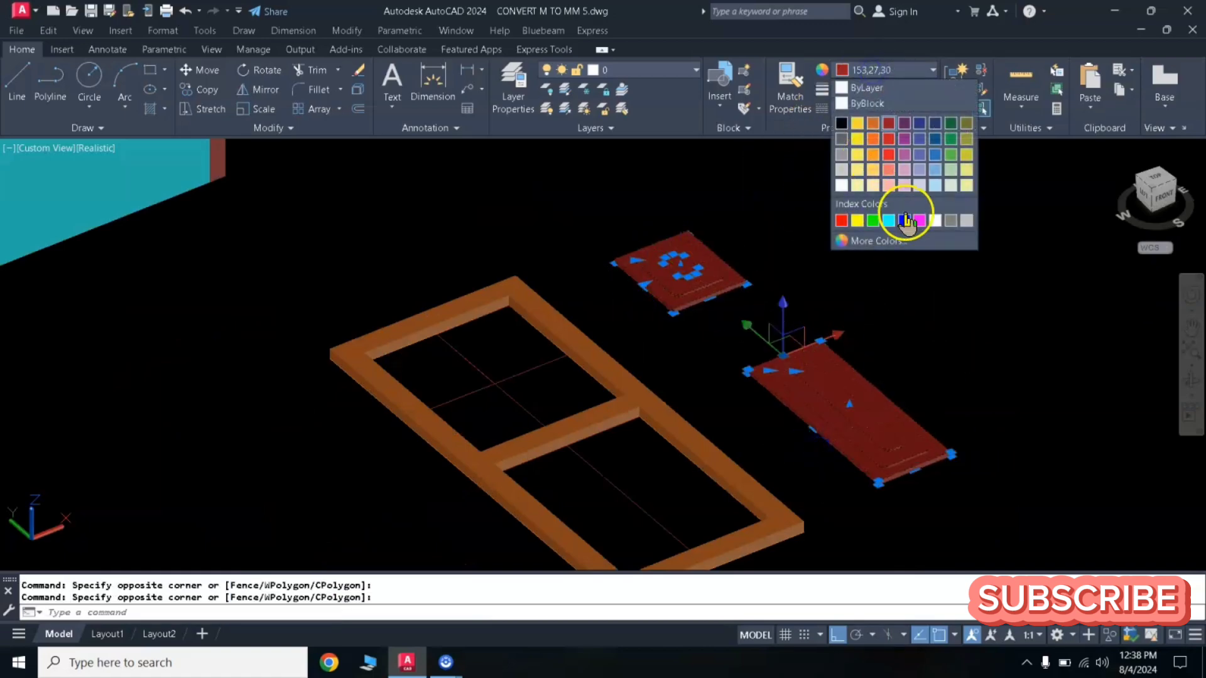
{"action": "left_click", "coordinate": [873, 125]}
{"action": "left_click", "coordinate": [872, 139]}
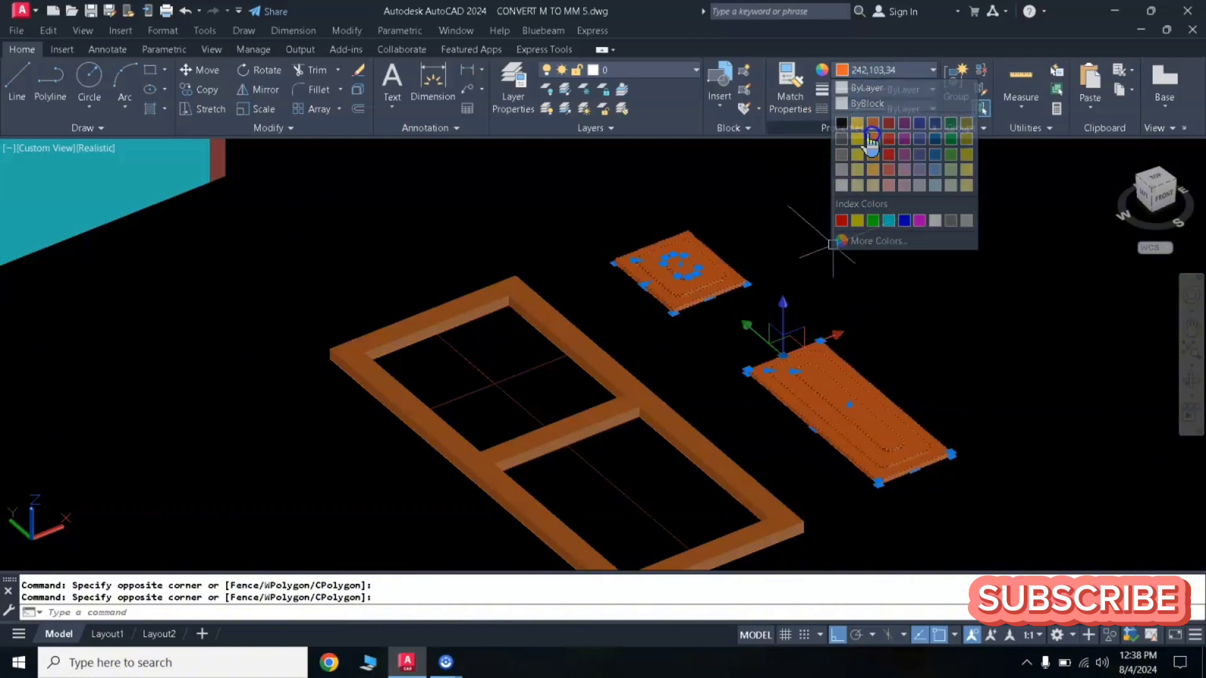
{"action": "key", "text": "Escape"}
{"action": "key", "text": "Escape"}
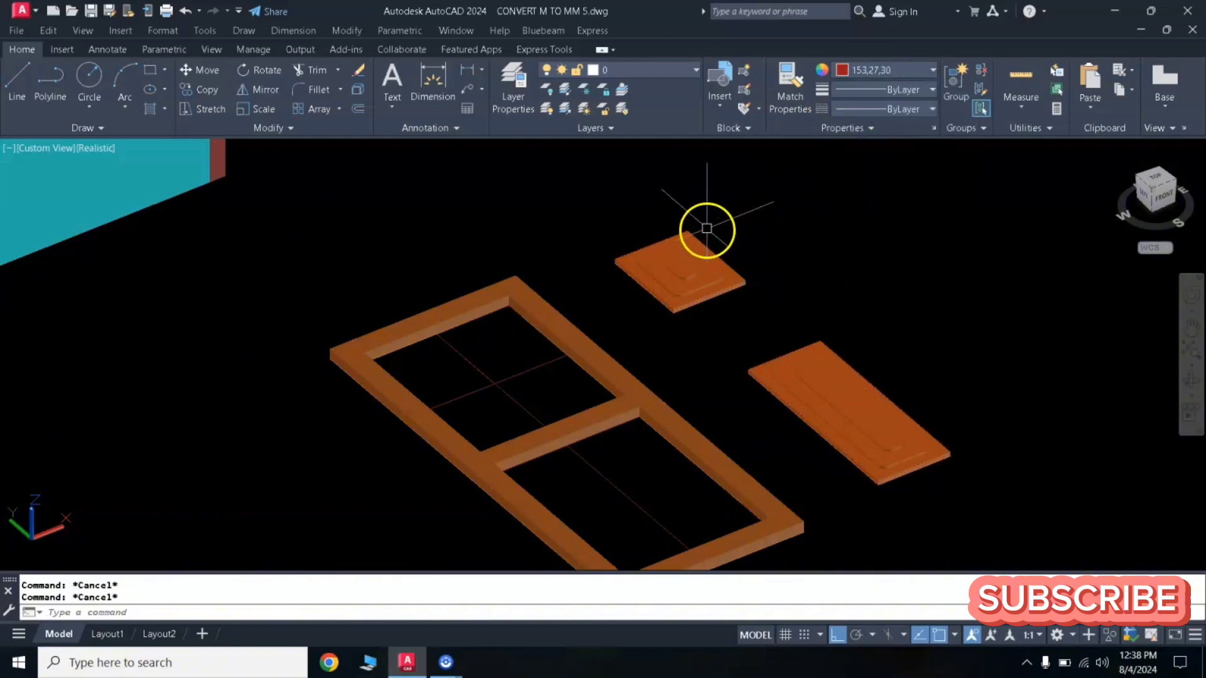
Step: Move the short stepped panel by its corner to the midpoint of the upper frame opening's far inner edge
{"action": "scroll", "coordinate": [707, 228], "scroll_direction": "down", "scroll_amount": 4}
{"action": "scroll", "coordinate": [712, 218], "scroll_direction": "up", "scroll_amount": 3}
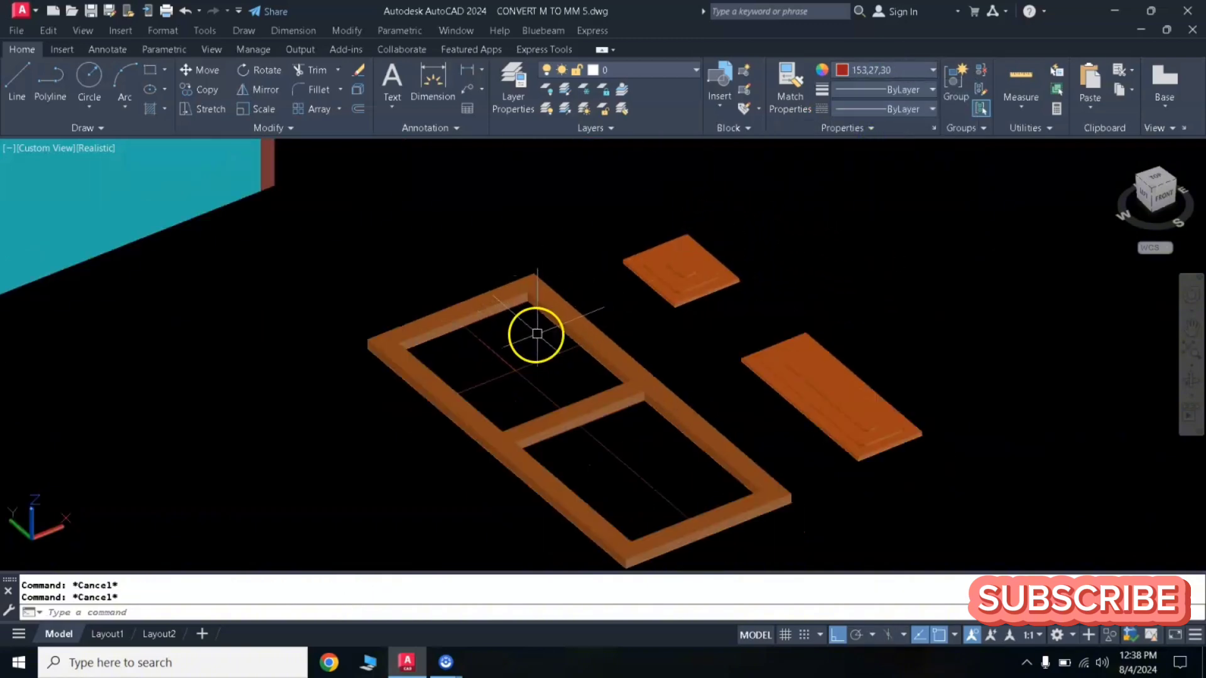
{"action": "scroll", "coordinate": [680, 238], "scroll_direction": "up", "scroll_amount": 2}
{"action": "left_click", "coordinate": [725, 209]}
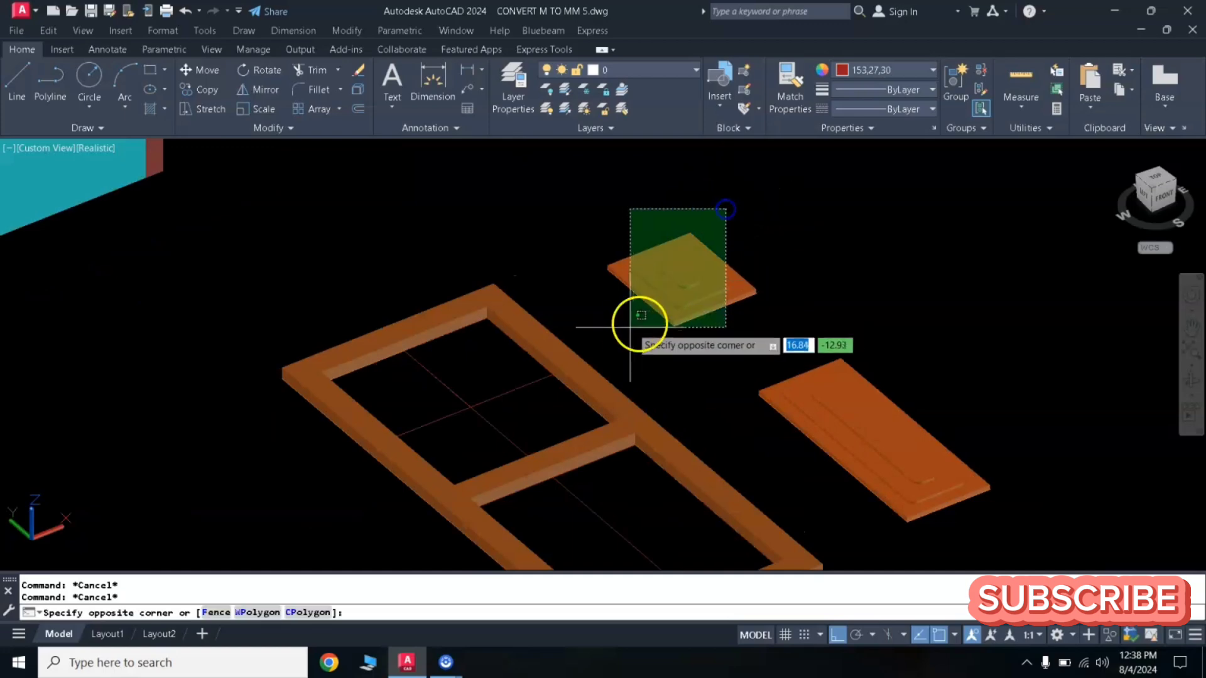
{"action": "left_click", "coordinate": [619, 332]}
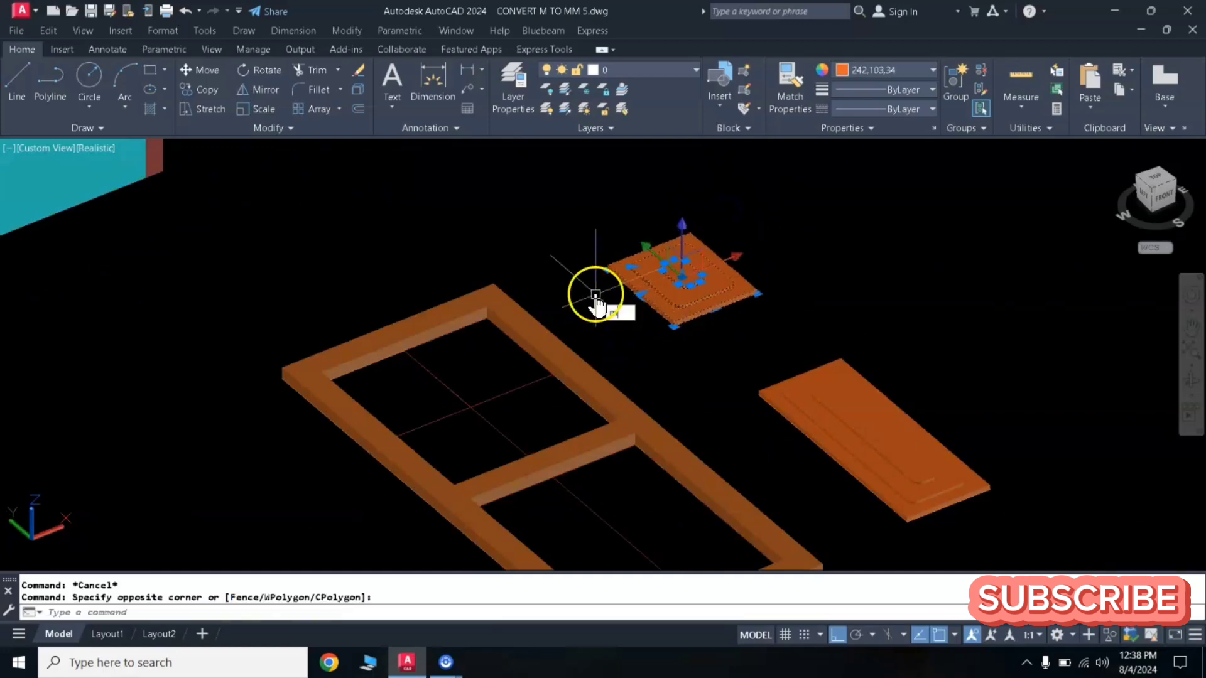
{"action": "type", "text": "m"}
{"action": "key", "text": "Return"}
{"action": "scroll", "coordinate": [599, 283], "scroll_direction": "up", "scroll_amount": 2}
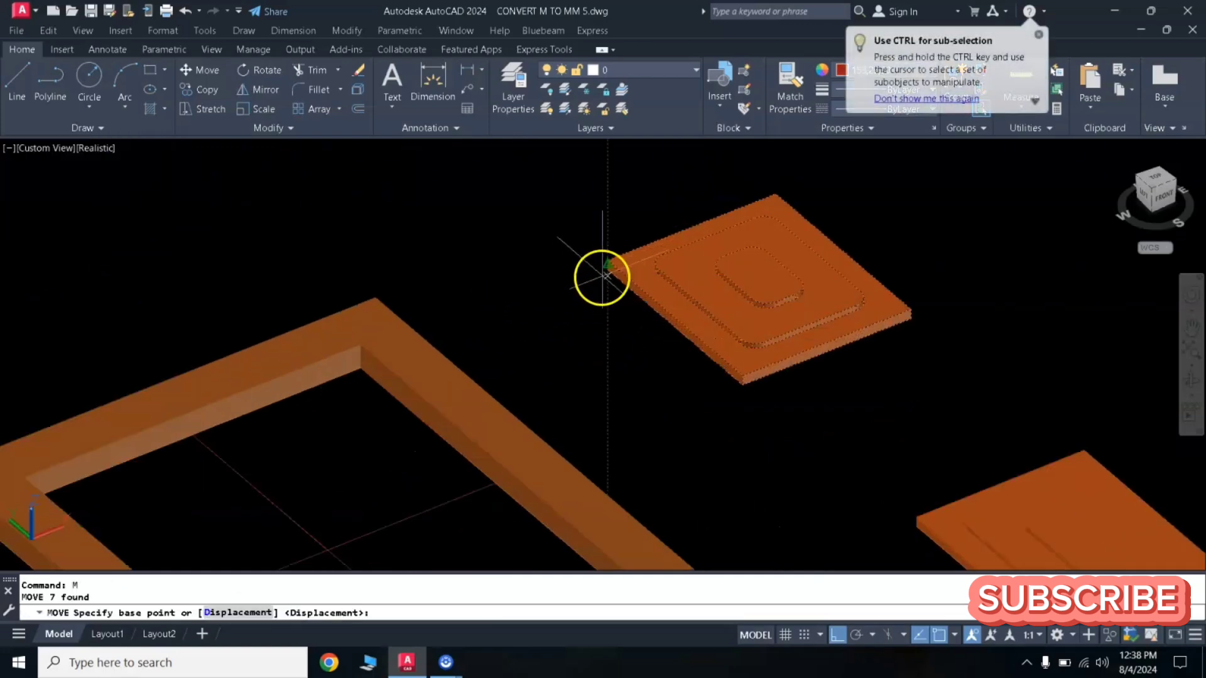
{"action": "left_click", "coordinate": [611, 271]}
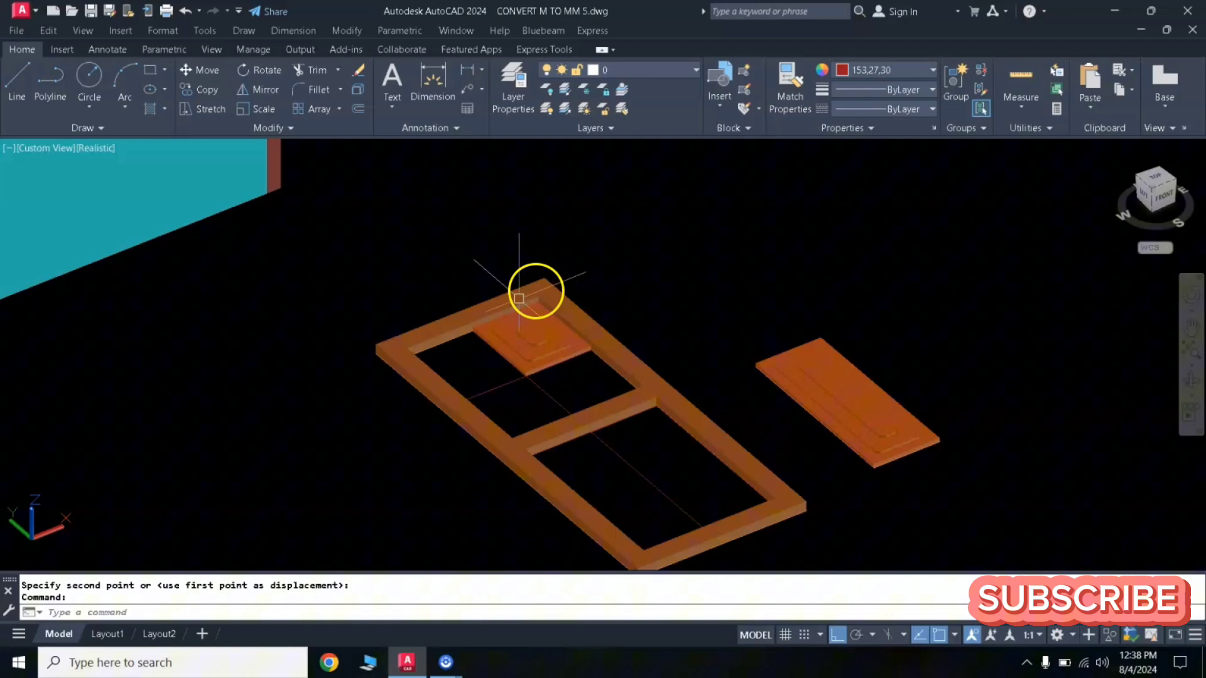
{"action": "scroll", "coordinate": [519, 298], "scroll_direction": "up", "scroll_amount": 2}
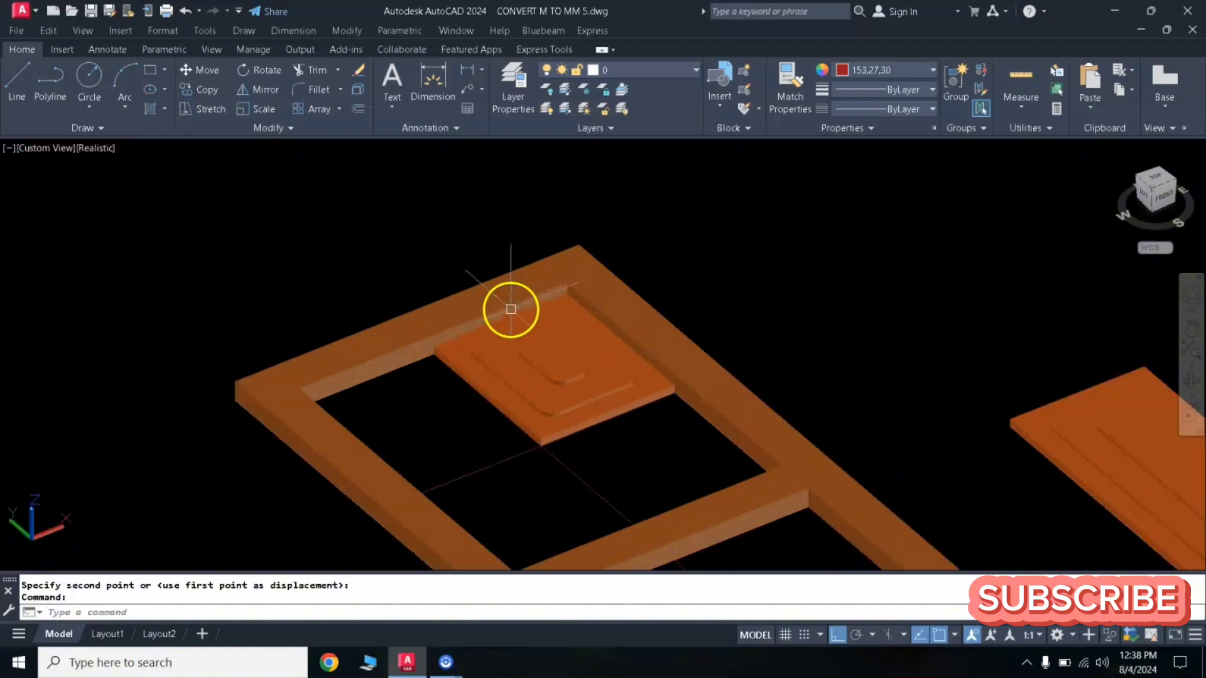
Step: Mirror the short panel about its inner side edge to fill the width of the upper opening, keeping the original
{"action": "scroll", "coordinate": [514, 305], "scroll_direction": "down", "scroll_amount": 2}
{"action": "scroll", "coordinate": [555, 290], "scroll_direction": "up", "scroll_amount": 2}
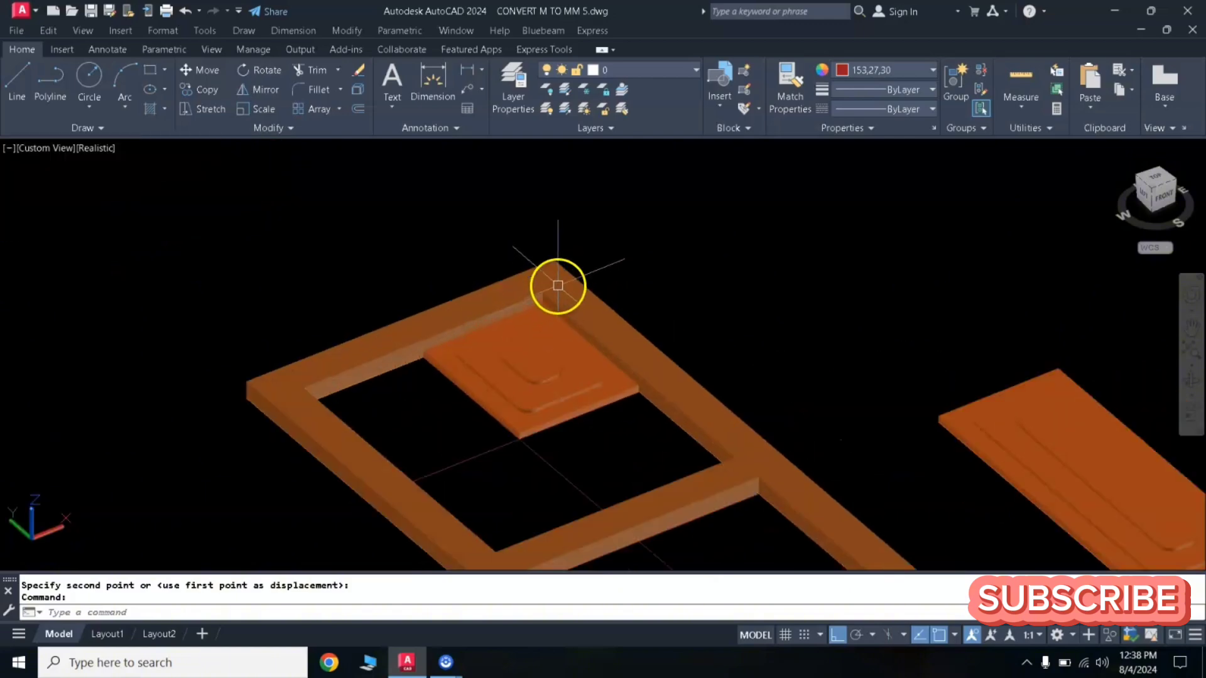
{"action": "left_click", "coordinate": [361, 228]}
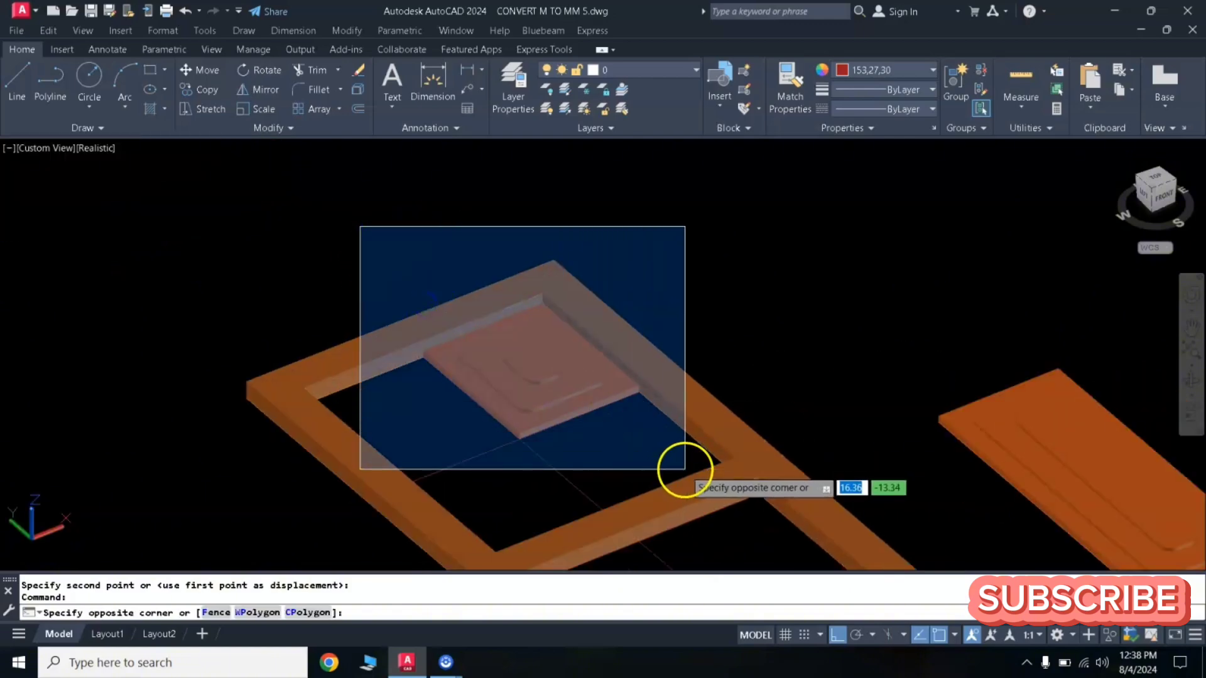
{"action": "left_click", "coordinate": [683, 462]}
{"action": "key", "text": "Return"}
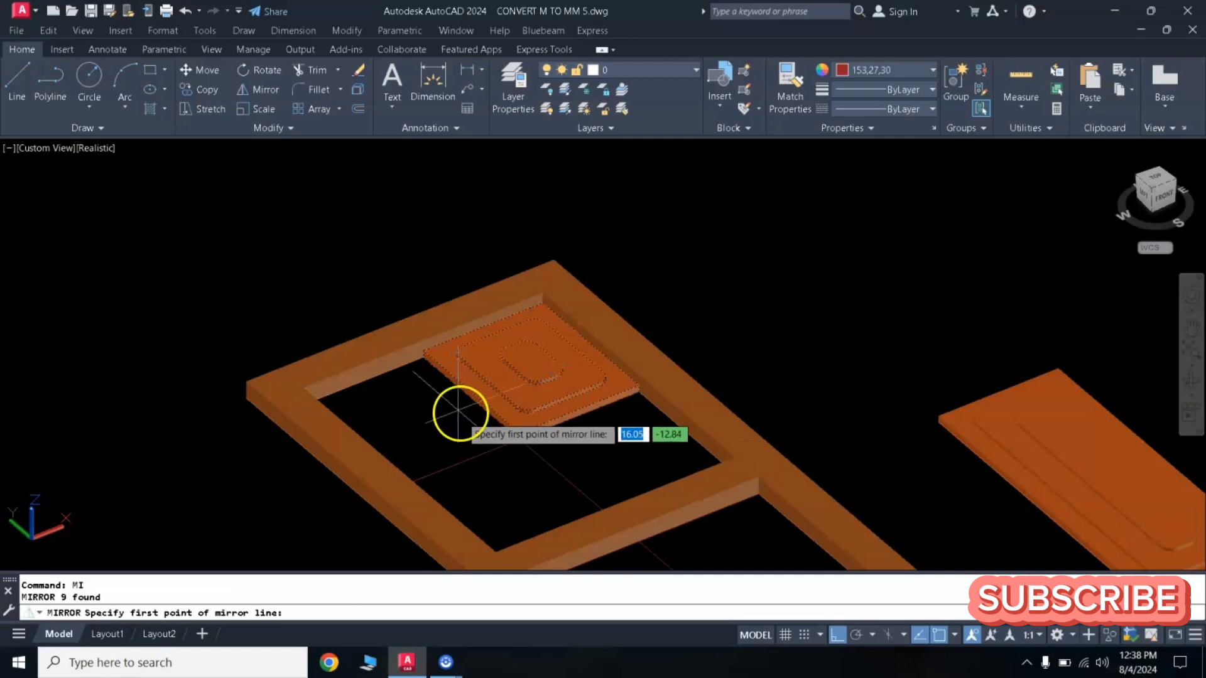
{"action": "left_click", "coordinate": [425, 364]}
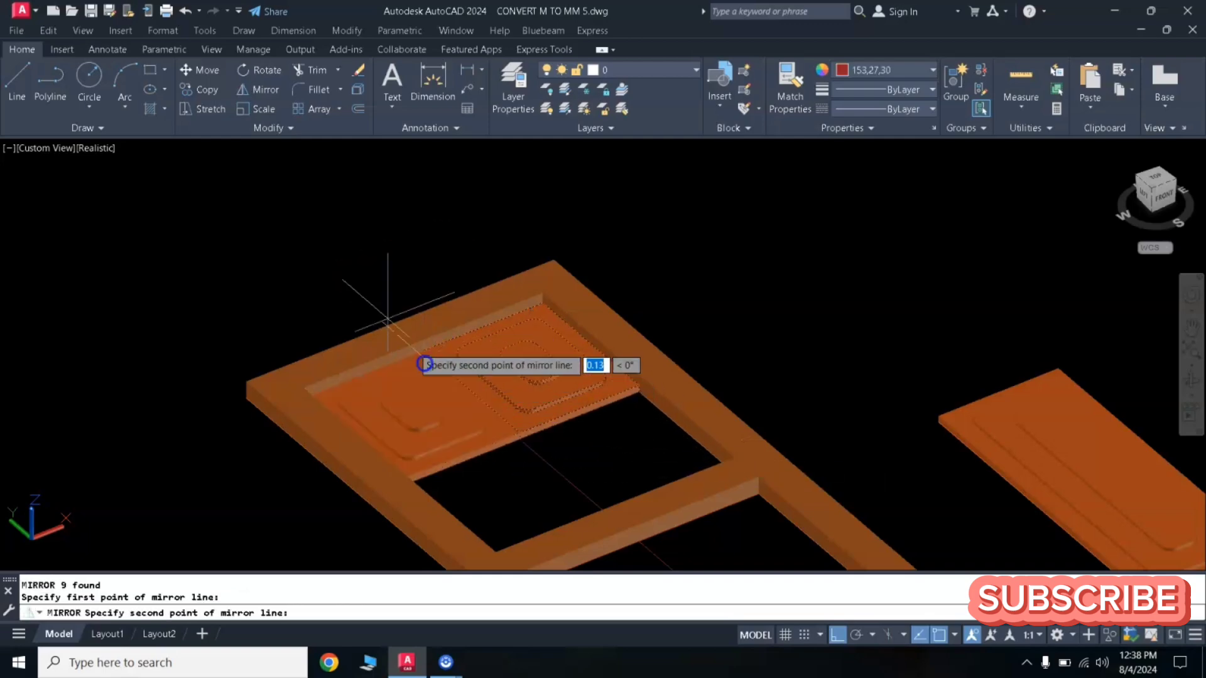
{"action": "left_click", "coordinate": [351, 274]}
{"action": "key", "text": "Return"}
Step: Mirror both short panels about their lower edge towards the crossbar to fill the upper opening, keeping the originals
{"action": "key", "text": "Return"}
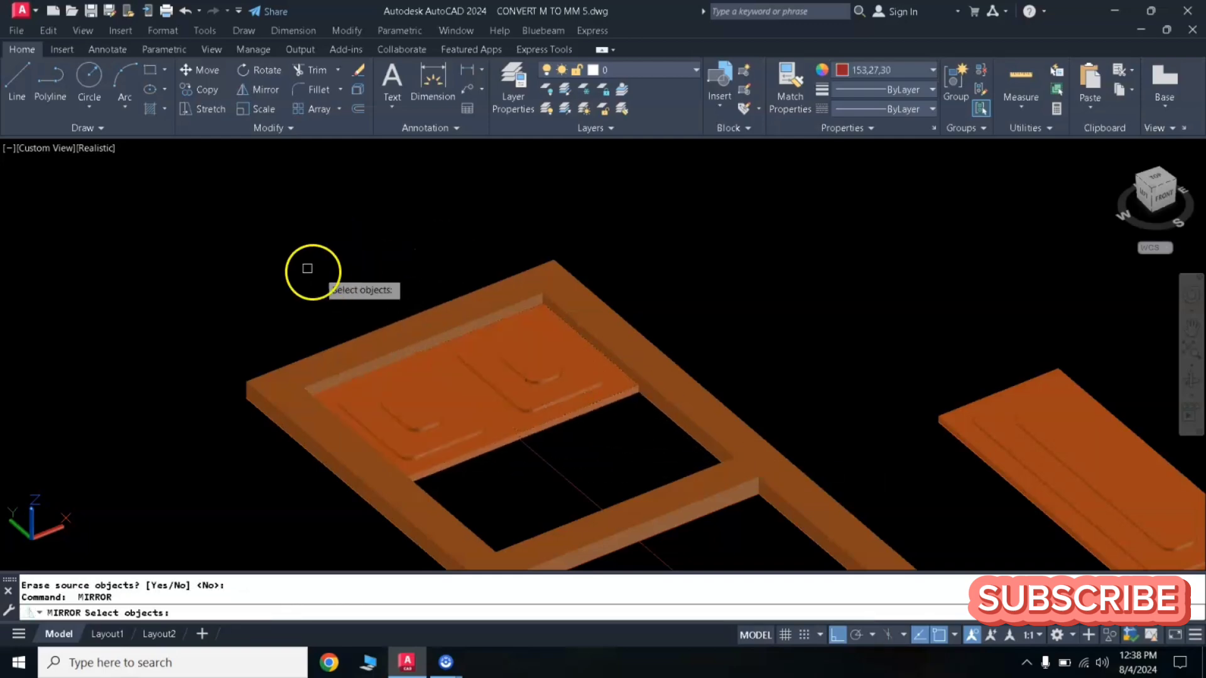
{"action": "left_click", "coordinate": [234, 232]}
{"action": "left_click", "coordinate": [738, 511]}
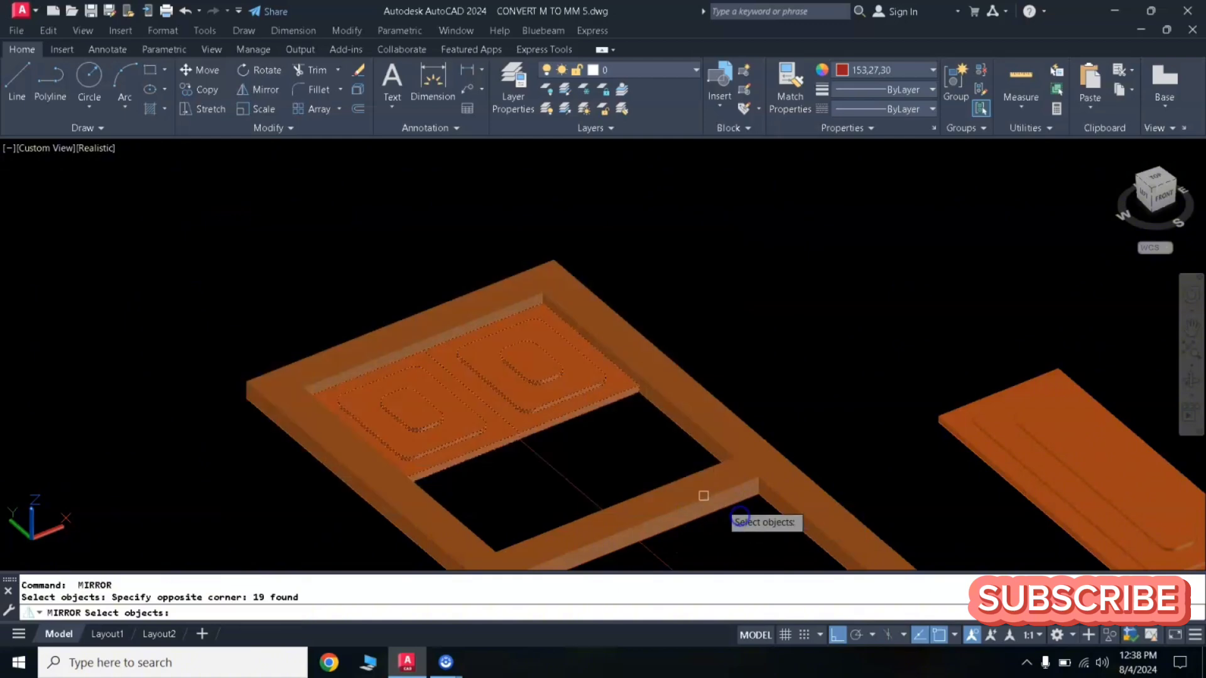
{"action": "key", "text": "Return"}
{"action": "left_click", "coordinate": [639, 392]}
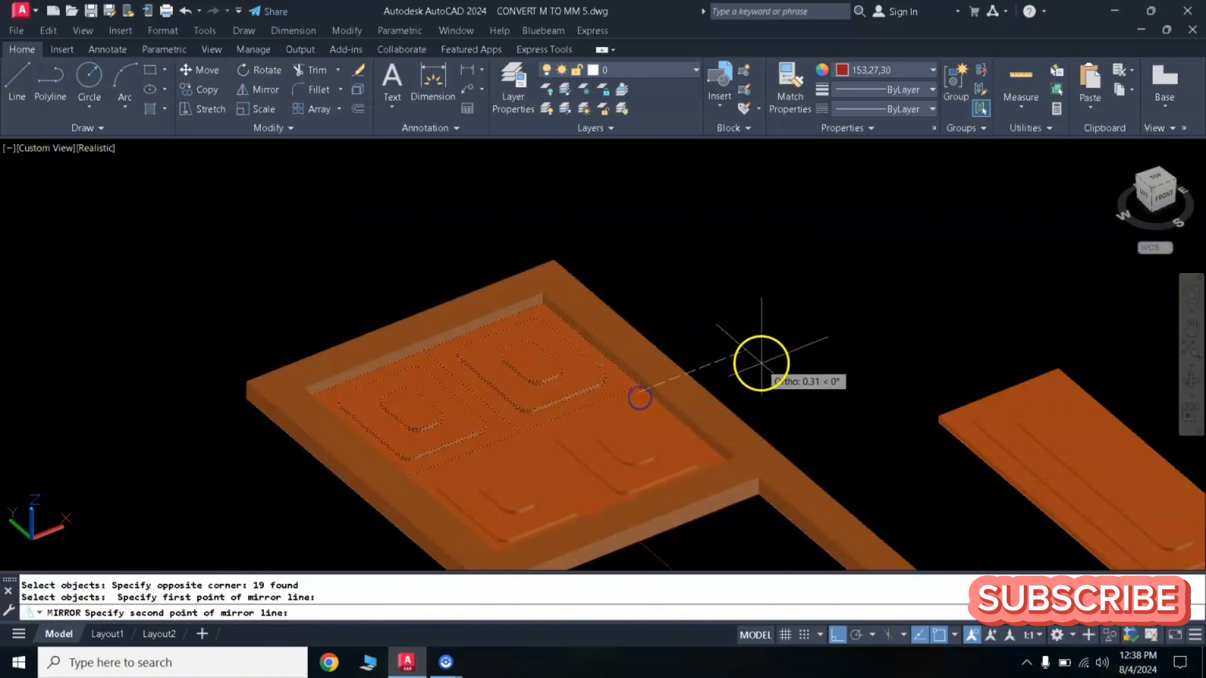
{"action": "left_click", "coordinate": [762, 362]}
{"action": "key", "text": "Return"}
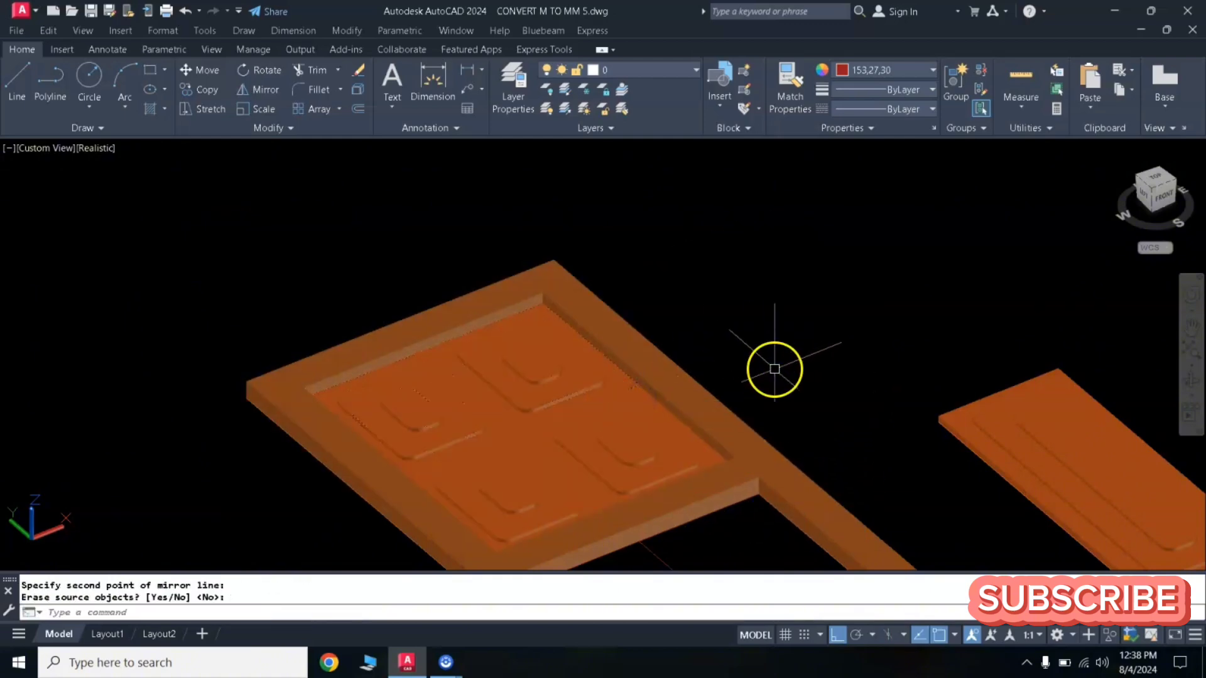
Step: Move the long stepped panel by its corner to the midpoint of the crossbar's inner edge in the lower opening
{"action": "scroll", "coordinate": [774, 369], "scroll_direction": "down", "scroll_amount": 3}
{"action": "left_click", "coordinate": [874, 301]}
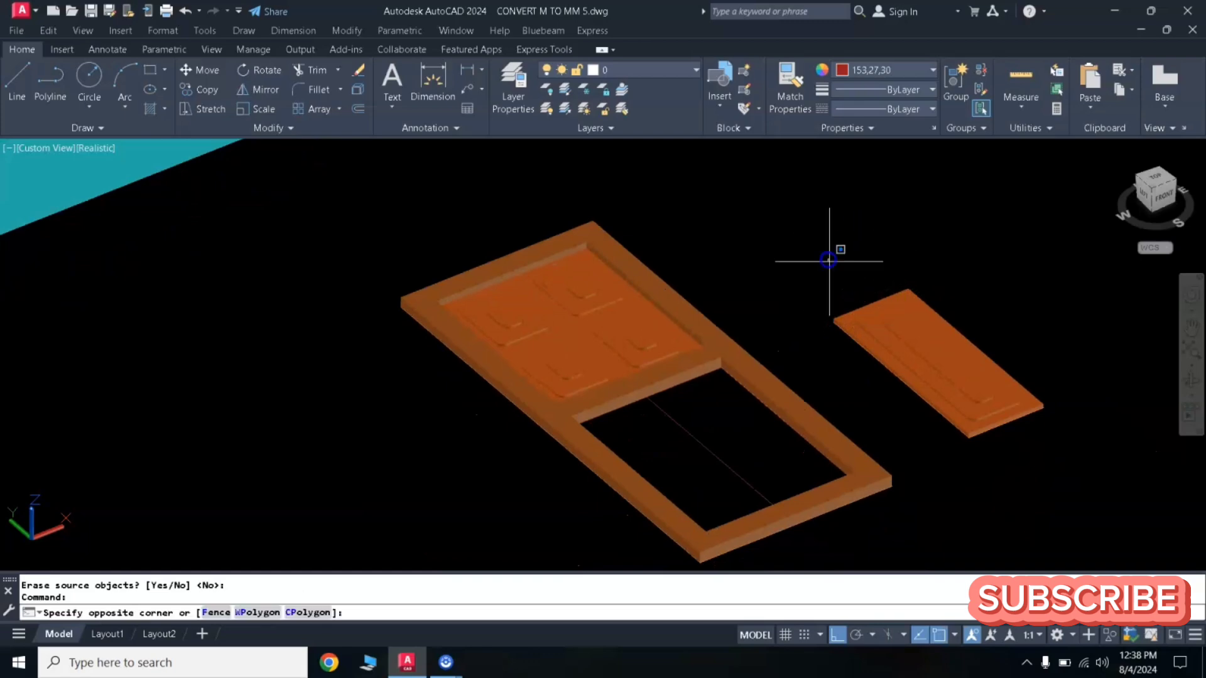
{"action": "left_click", "coordinate": [1082, 467]}
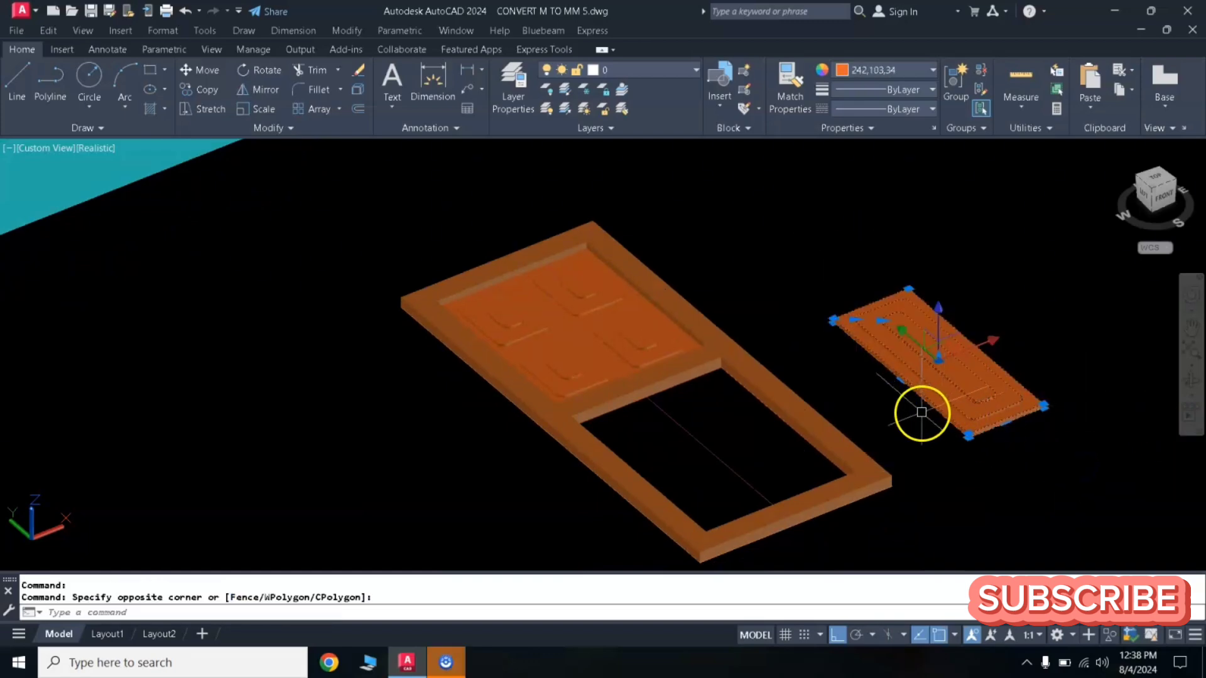
{"action": "type", "text": "m"}
{"action": "key", "text": "Return"}
{"action": "scroll", "coordinate": [842, 348], "scroll_direction": "up", "scroll_amount": 3}
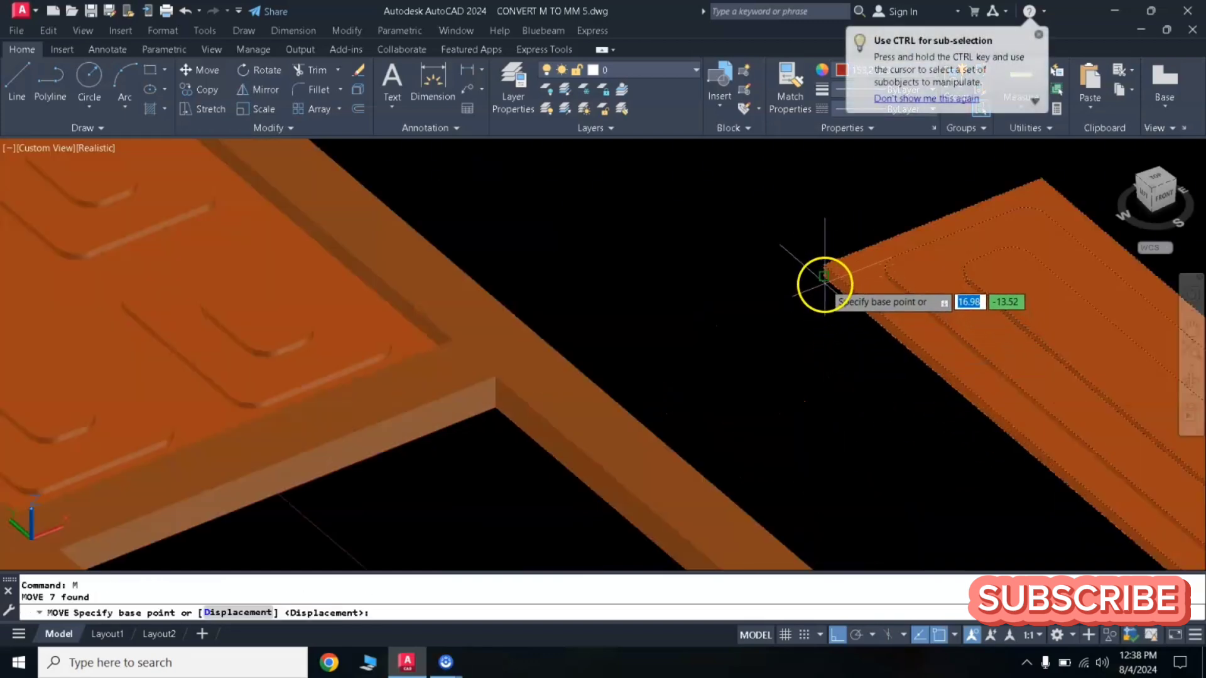
{"action": "left_click", "coordinate": [824, 276]}
{"action": "scroll", "coordinate": [616, 385], "scroll_direction": "down", "scroll_amount": 4}
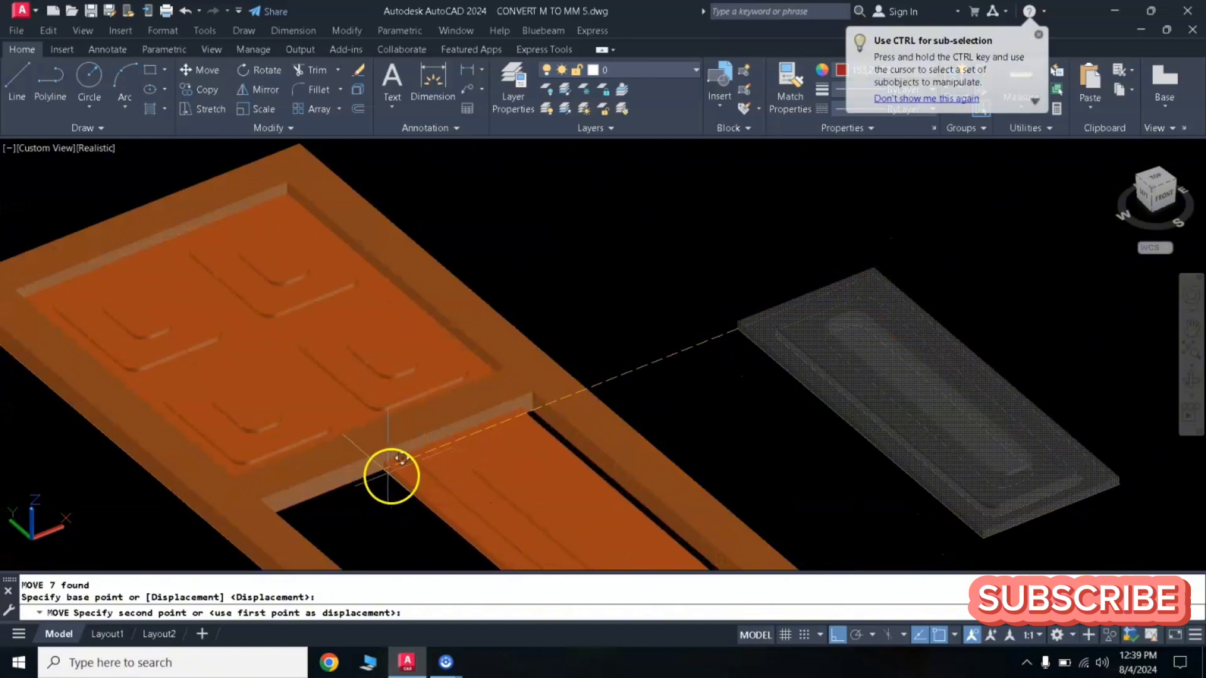
{"action": "left_click", "coordinate": [398, 463]}
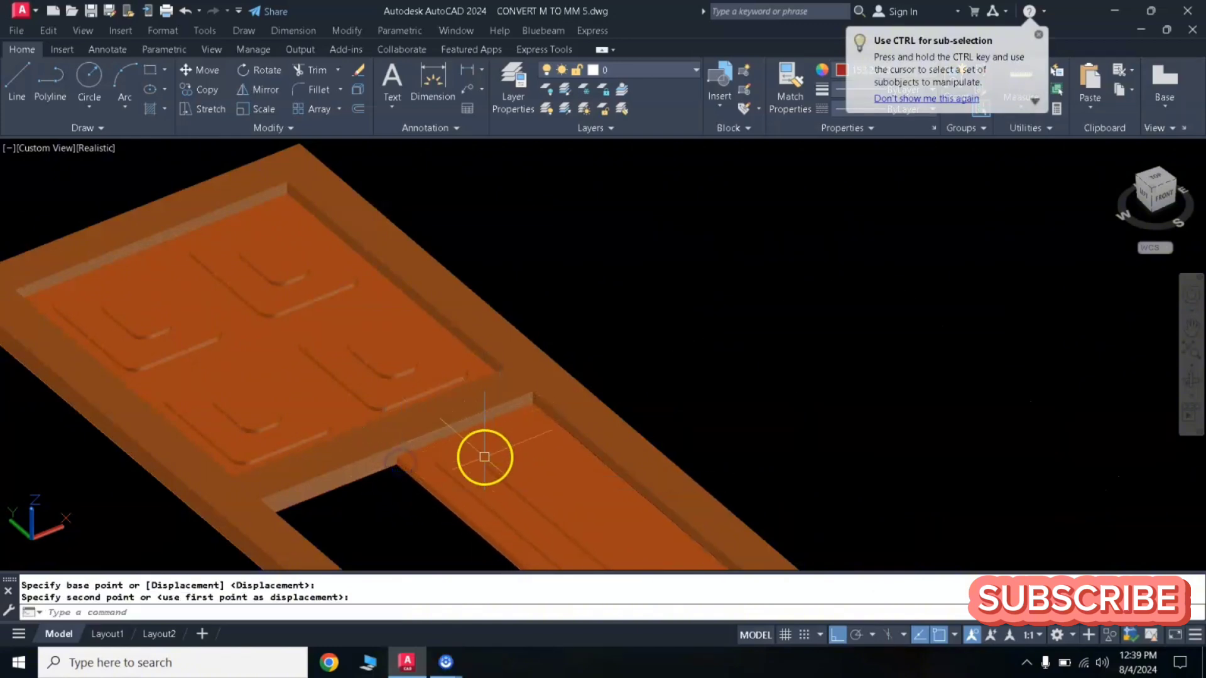
Step: Mirror the long panel about the frame's lengthwise centreline to fill the lower opening, keeping the original
{"action": "scroll", "coordinate": [496, 455], "scroll_direction": "down", "scroll_amount": 3}
{"action": "scroll", "coordinate": [571, 412], "scroll_direction": "up", "scroll_amount": 3}
{"action": "scroll", "coordinate": [568, 414], "scroll_direction": "down", "scroll_amount": 2}
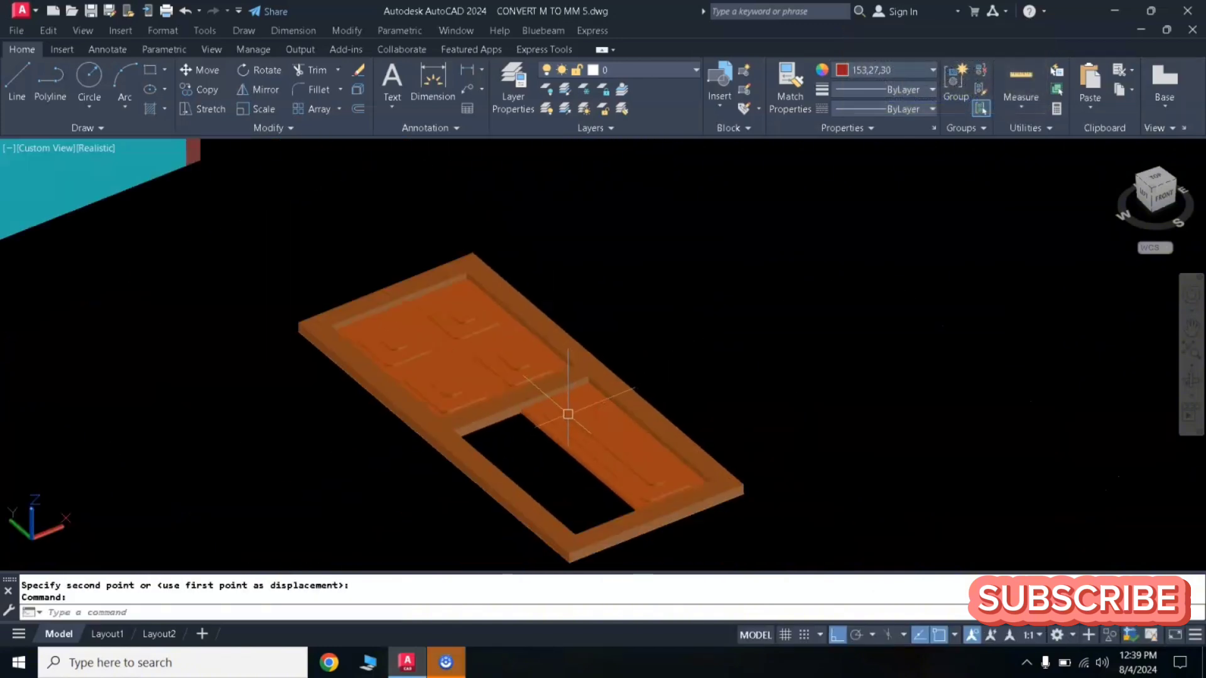
{"action": "left_click", "coordinate": [520, 287]}
{"action": "left_click", "coordinate": [771, 551]}
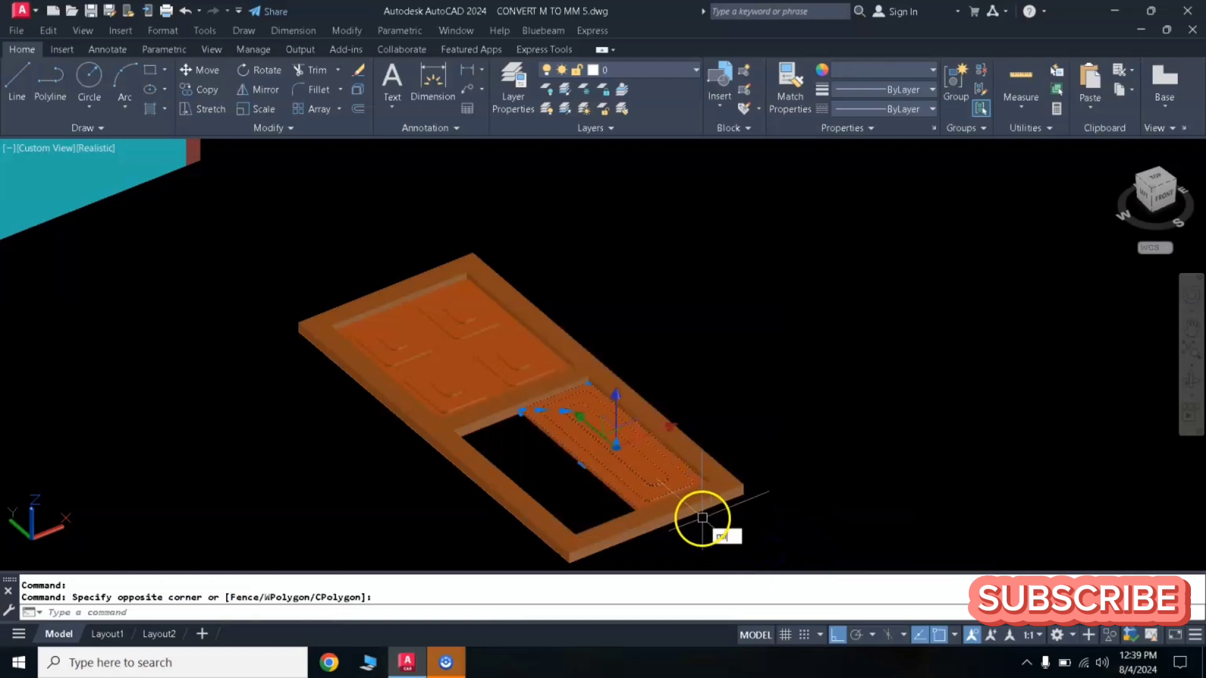
{"action": "type", "text": "mi"}
{"action": "key", "text": "Return"}
{"action": "left_click", "coordinate": [657, 526]}
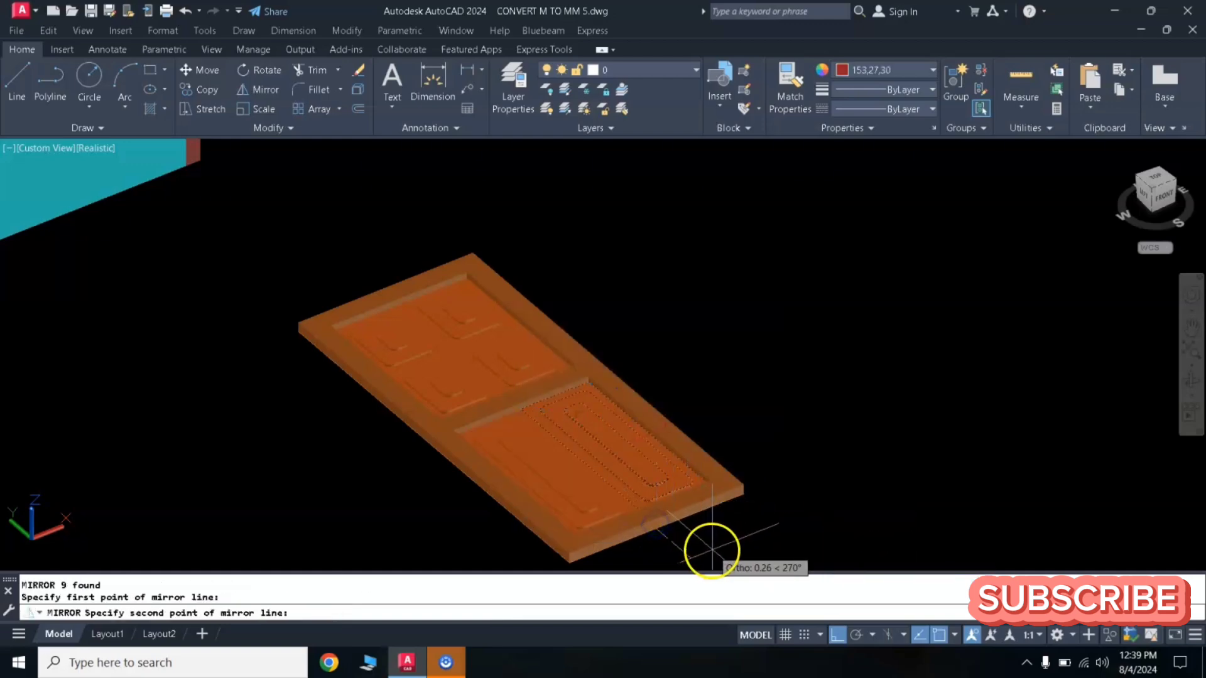
{"action": "left_click", "coordinate": [713, 551]}
{"action": "key", "text": "Return"}
Step: Group the frame, crossbar and all the stepped panels into one object and clear the selection
{"action": "scroll", "coordinate": [718, 508], "scroll_direction": "up", "scroll_amount": 2}
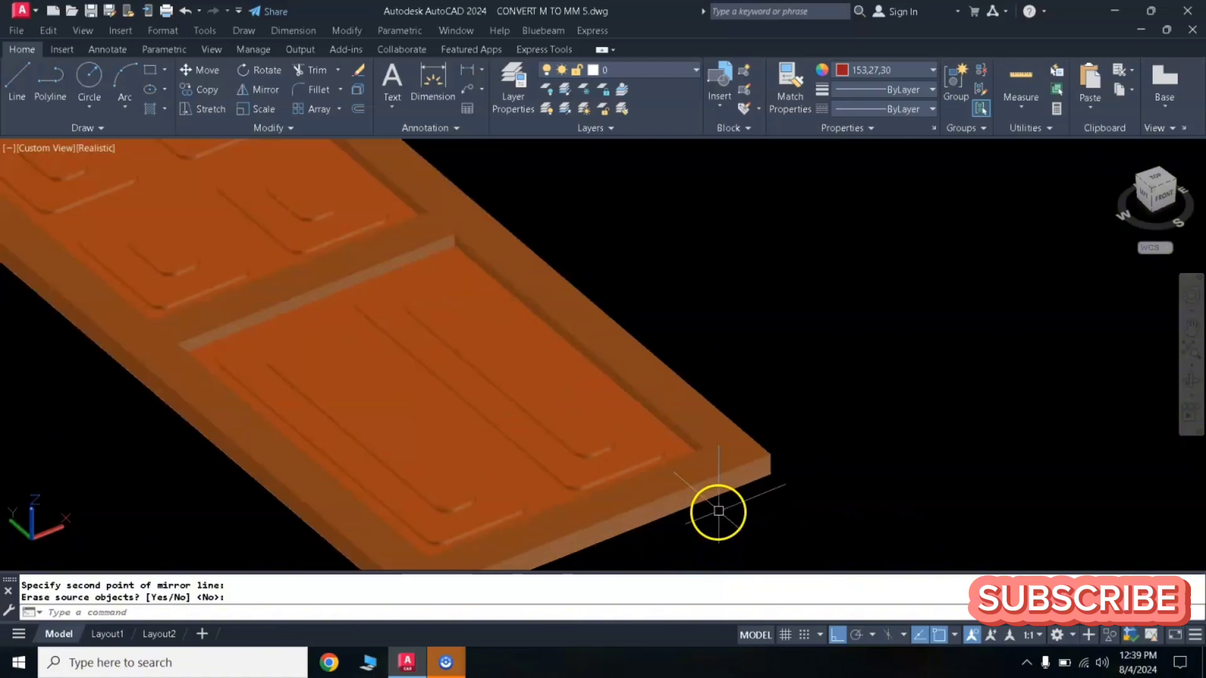
{"action": "scroll", "coordinate": [718, 506], "scroll_direction": "down", "scroll_amount": 4}
{"action": "scroll", "coordinate": [557, 368], "scroll_direction": "down", "scroll_amount": 3}
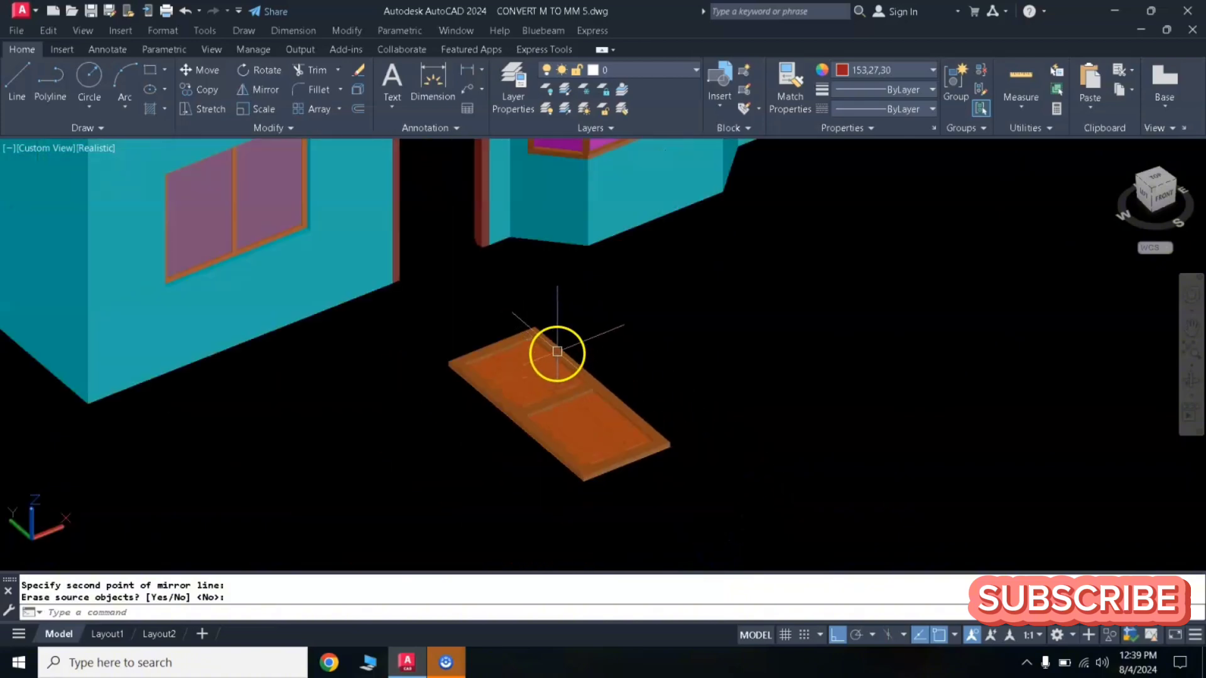
{"action": "key", "text": "Return"}
{"action": "left_click", "coordinate": [730, 264]}
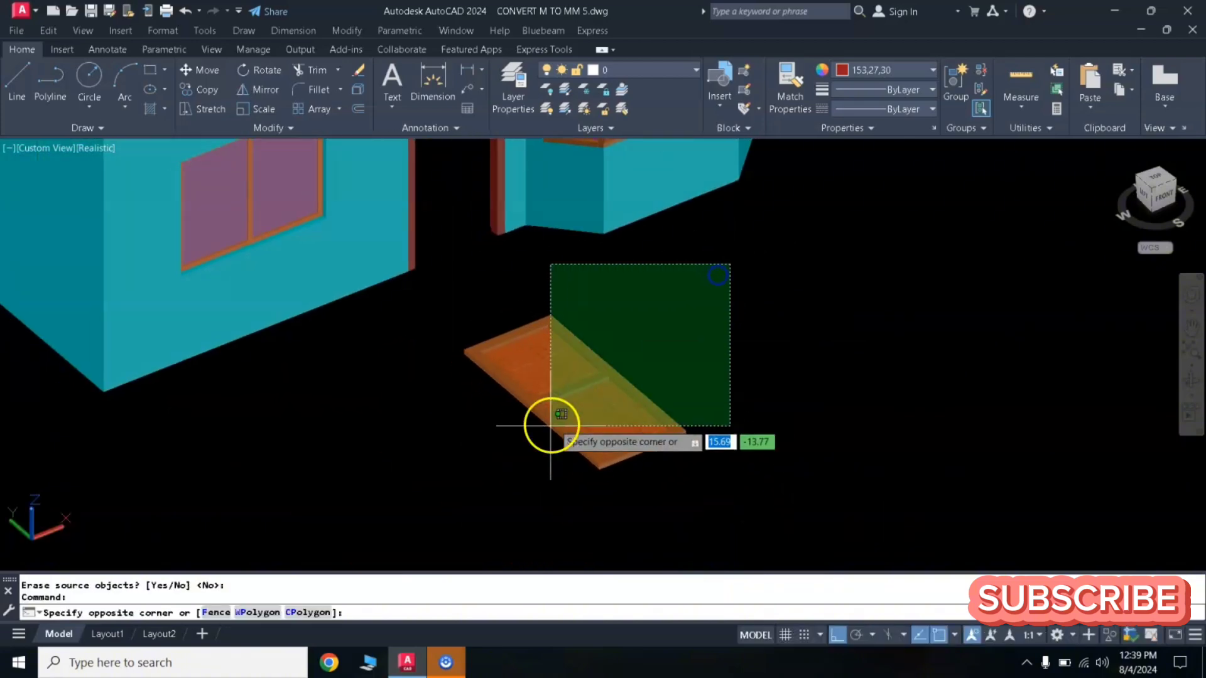
{"action": "left_click", "coordinate": [422, 505]}
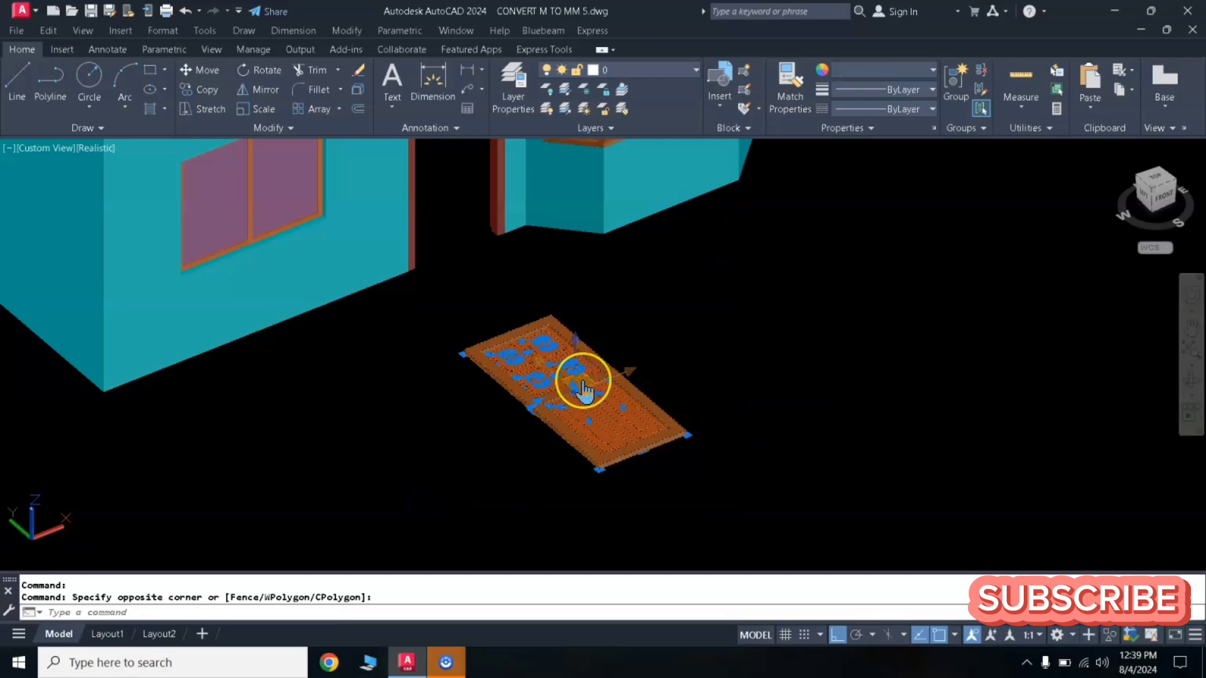
{"action": "type", "text": "gr"}
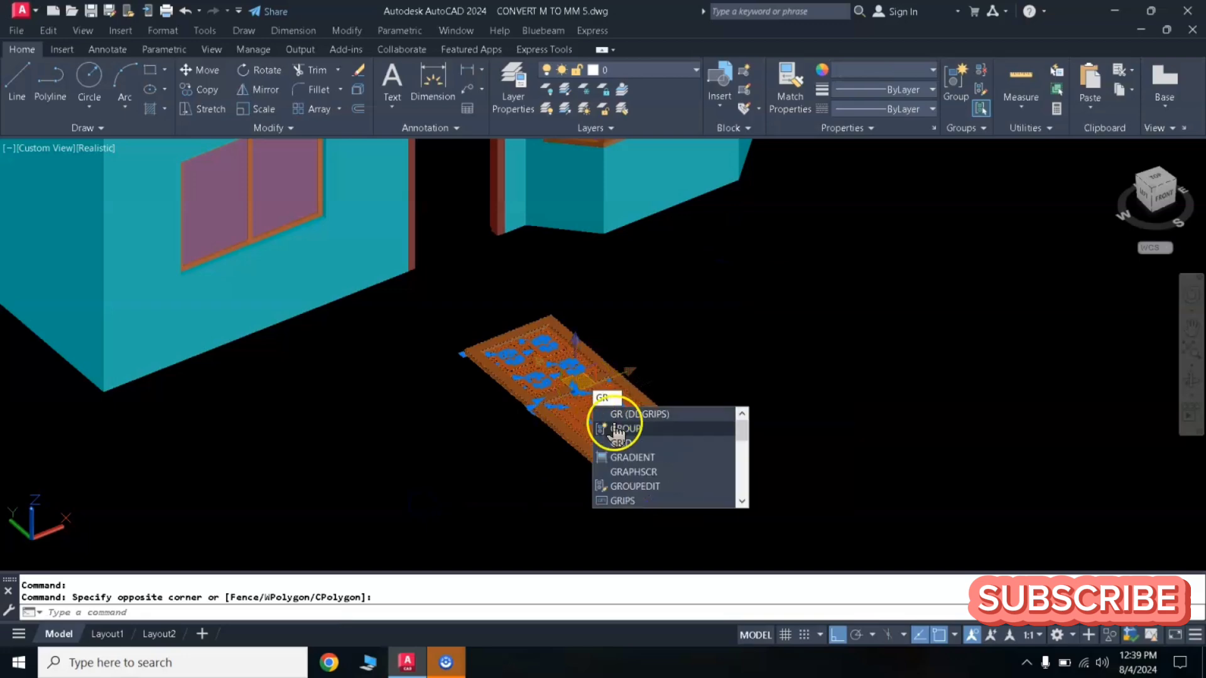
{"action": "left_click", "coordinate": [619, 430]}
{"action": "left_click", "coordinate": [617, 377]}
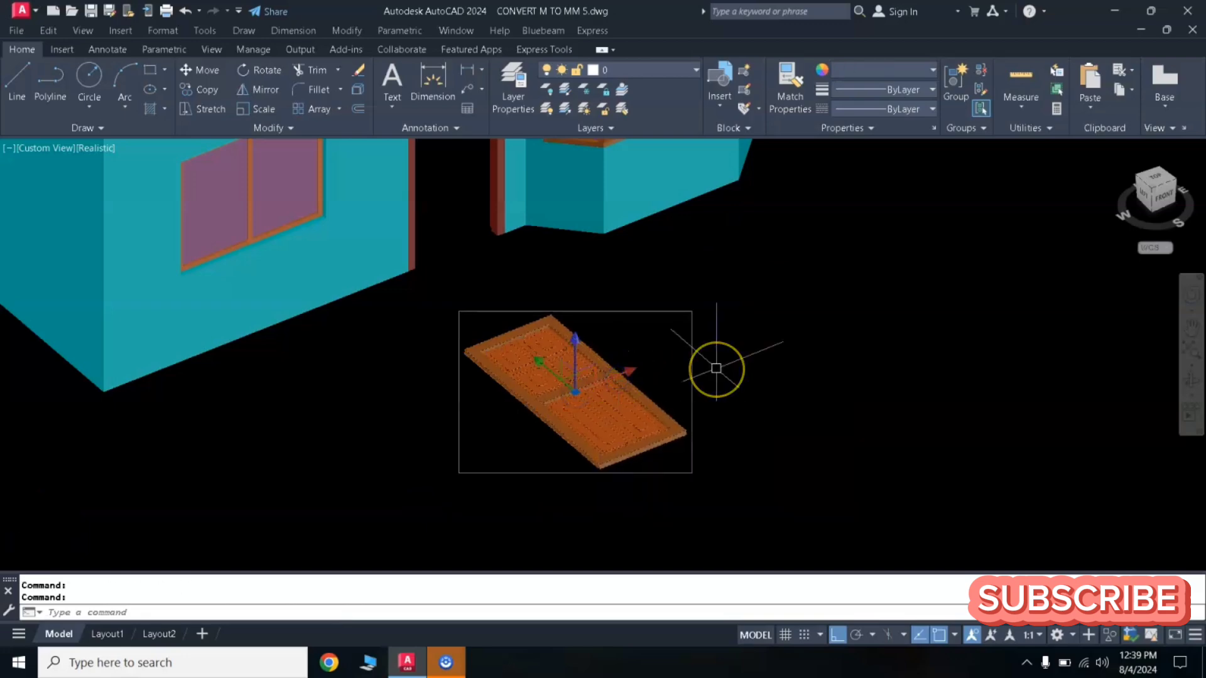
{"action": "key", "text": "Escape"}
{"action": "key", "text": "Escape"}
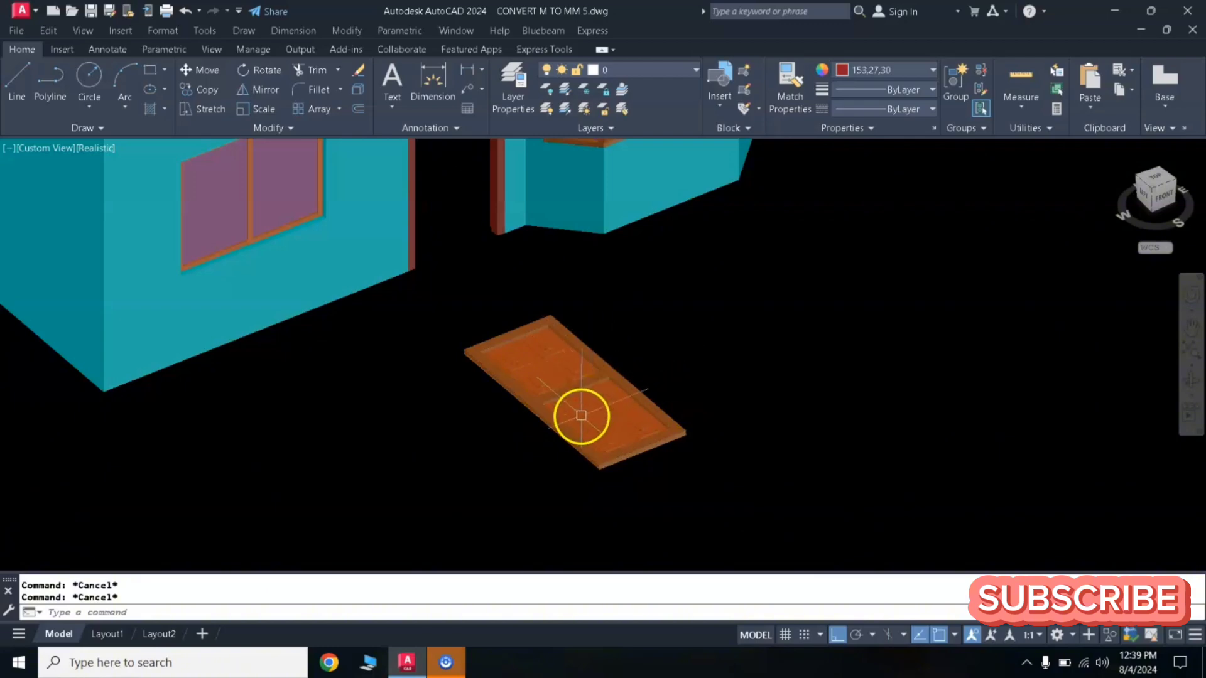
Step: Start a 3D rotation of the grouped panelled frame, defining the rotation axis along its near short bottom edge
{"action": "type", "text": "RO"}
{"action": "left_click", "coordinate": [608, 478]}
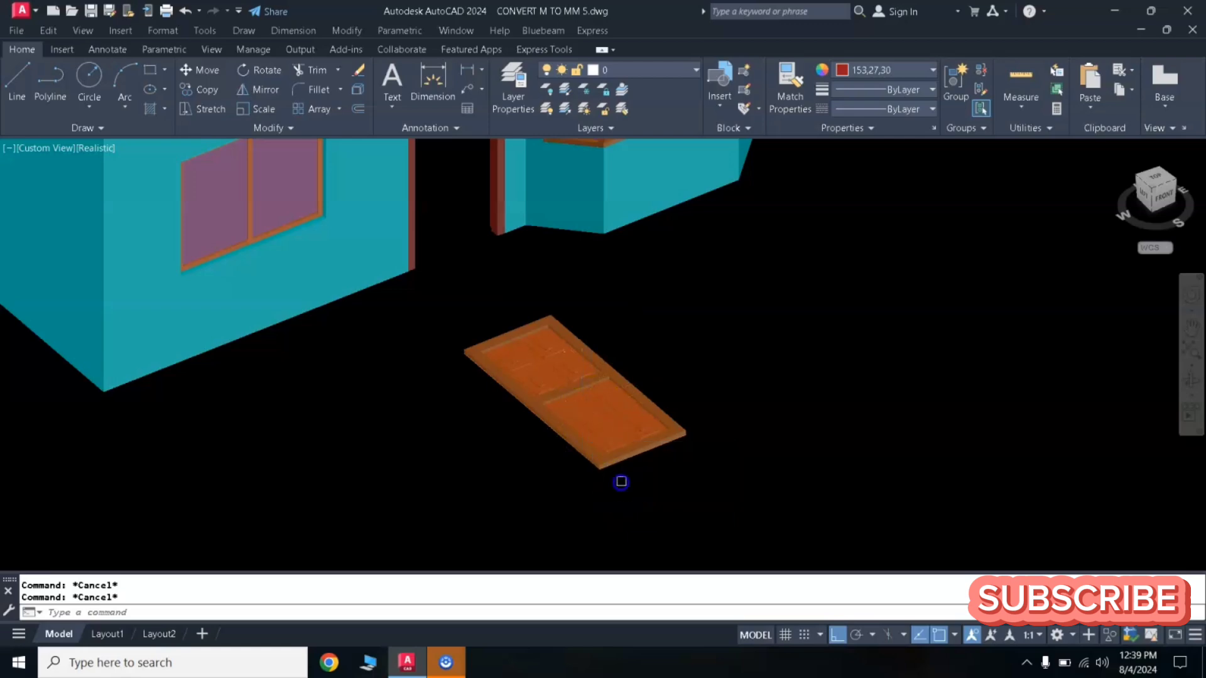
{"action": "left_click", "coordinate": [694, 344]}
{"action": "left_click", "coordinate": [475, 471]}
{"action": "key", "text": "Return"}
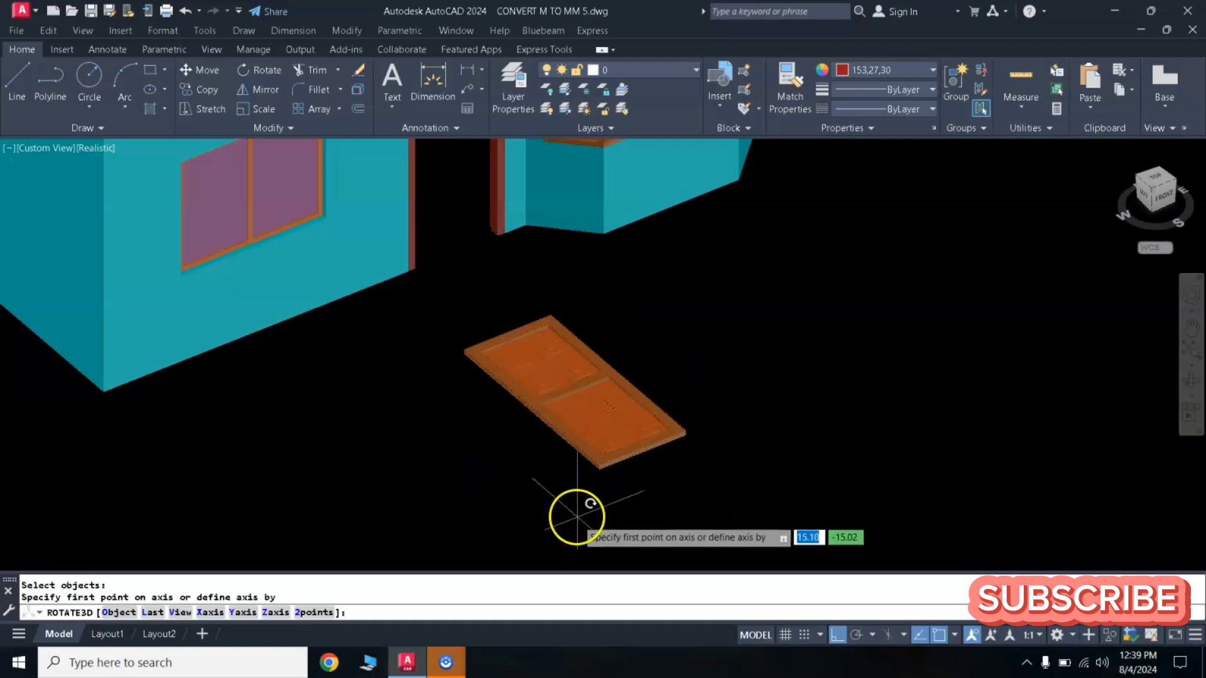
{"action": "left_click", "coordinate": [601, 469]}
{"action": "left_click", "coordinate": [749, 419]}
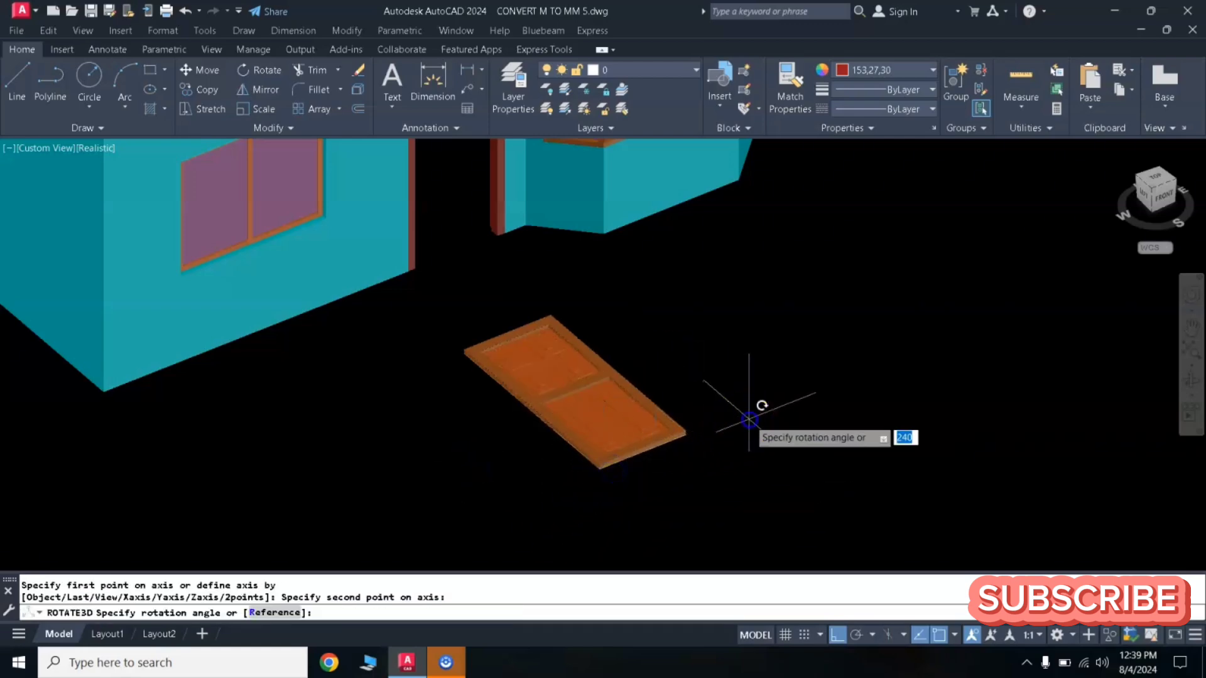